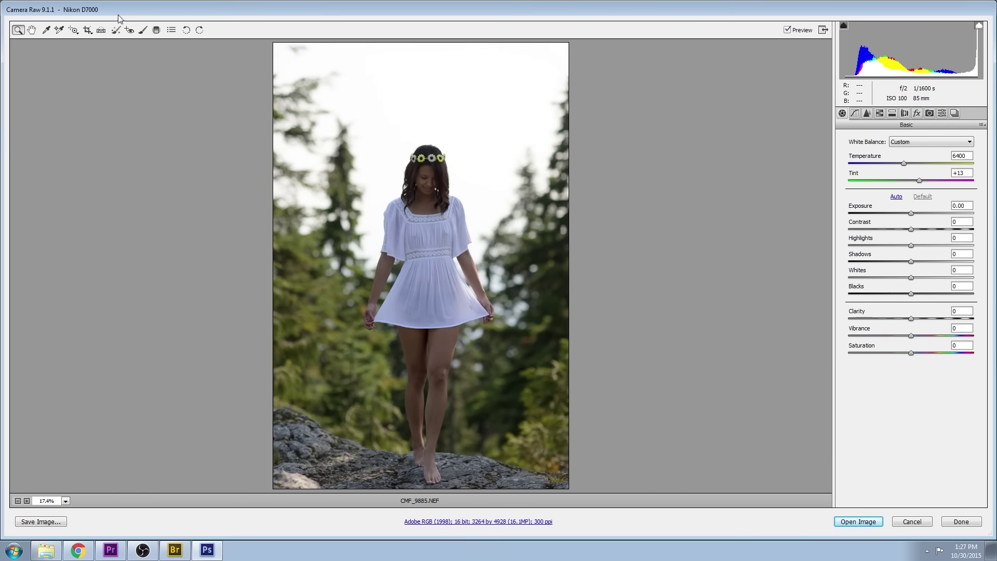
- Crop the photo tighter around the model to about 2802 by 4231 pixels
left_click(88, 29)
mouse_move(271, 42)
left_mouse_down()
mouse_move(431, 150)
mouse_move(624, 318)
left_mouse_up()
left_click_drag(273, 43, 314, 80)
left_click_drag(570, 101, 597, 80)
left_click_drag(311, 101, 297, 86)
left_click_drag(569, 85, 553, 106)
key("z")
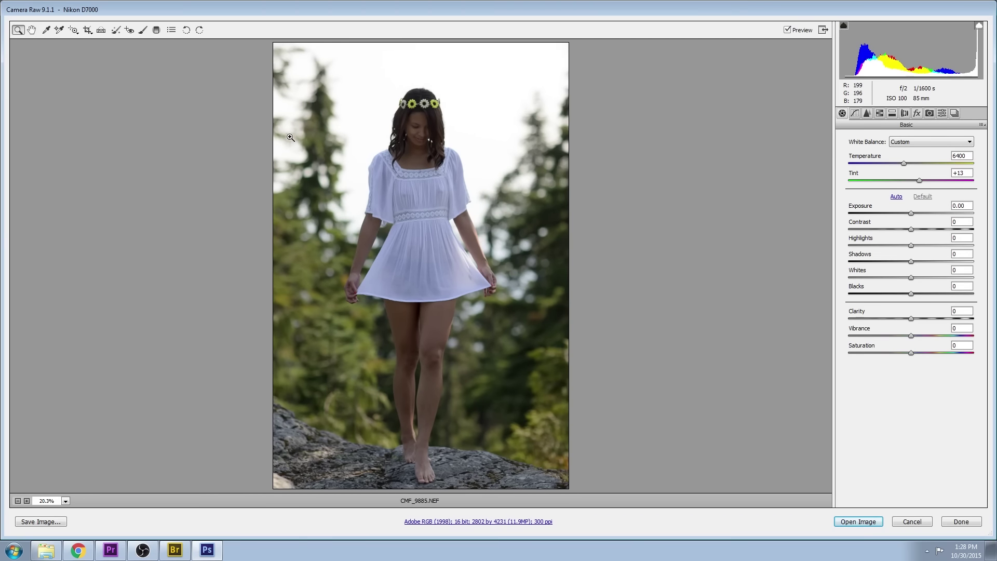
- Enable Remove Chromatic Aberration and set green defringing to amount 8 with a hue range of 40 to 87
left_click_drag(279, 131, 389, 257)
left_click_drag(150, 116, 428, 445)
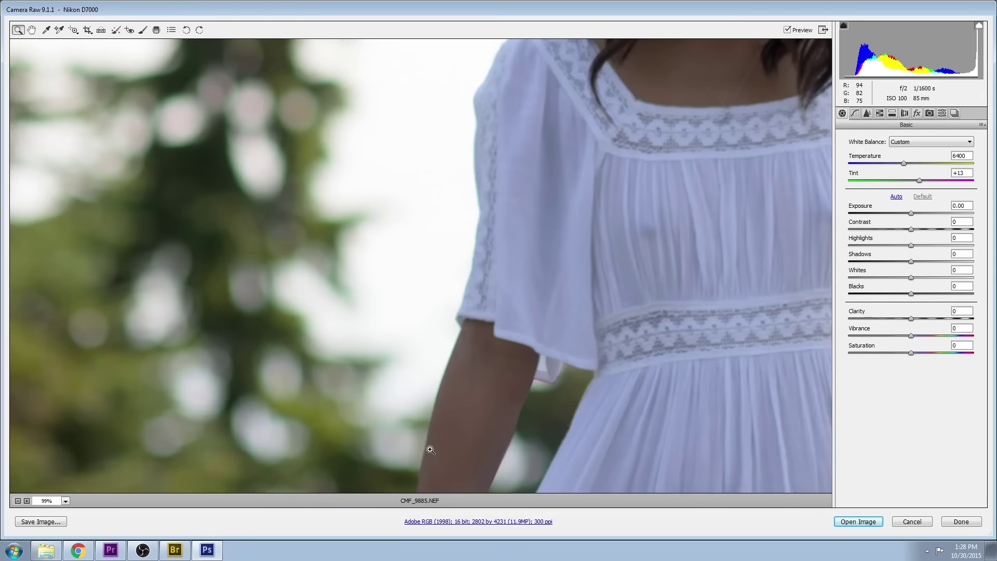
left_click(904, 113)
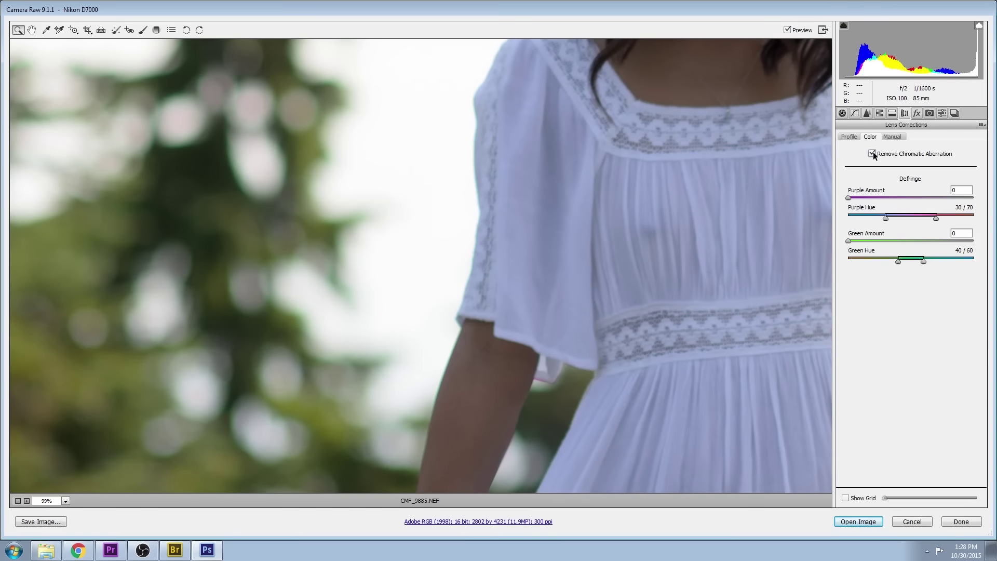
left_click_drag(849, 241, 866, 241)
left_click_drag(962, 261, 959, 263)
scroll(757, 222, "down", 6)
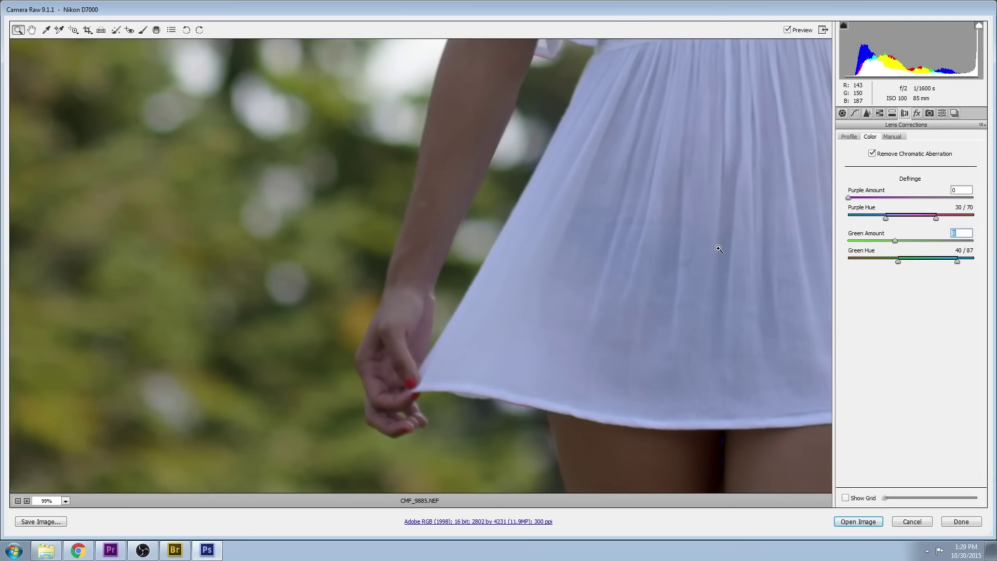
scroll(718, 249, "up", 6)
- Set purple defringing to amount 10 with hue range 45 to 70, and extend the green hue range to 31–87
left_click_drag(849, 197, 906, 220)
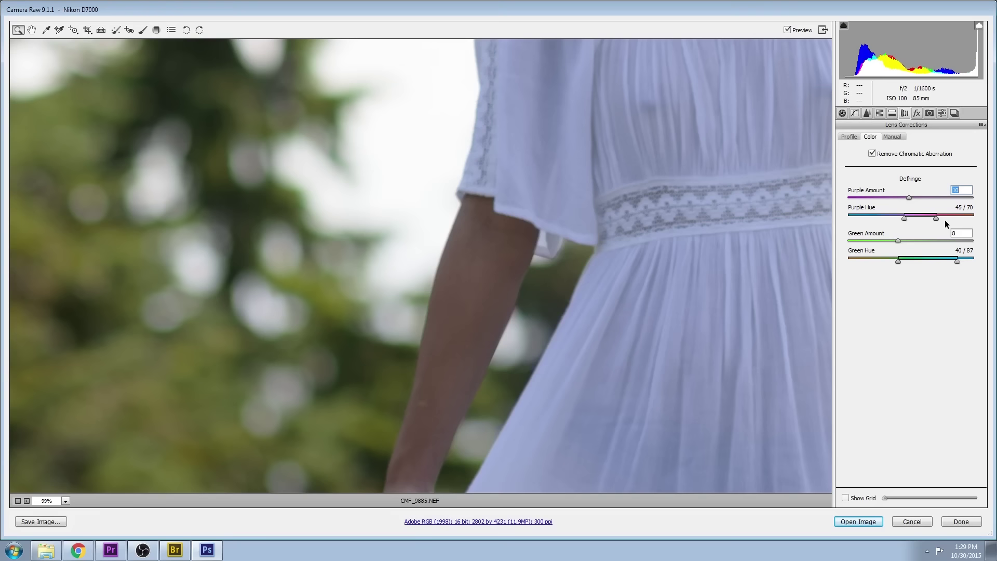
scroll(621, 229, "up", 8)
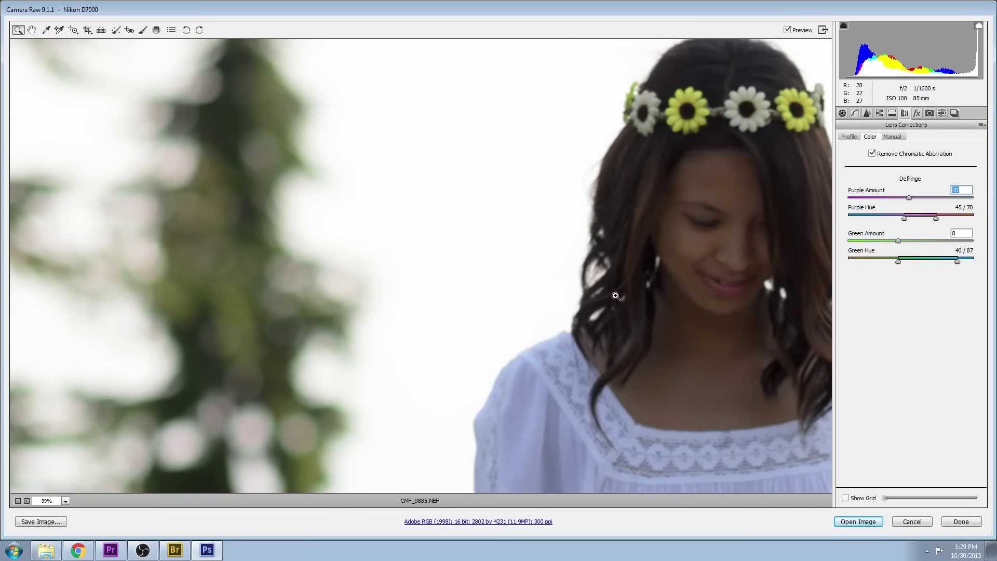
left_click_drag(616, 296, 338, 325)
left_click_drag(225, 100, 514, 208)
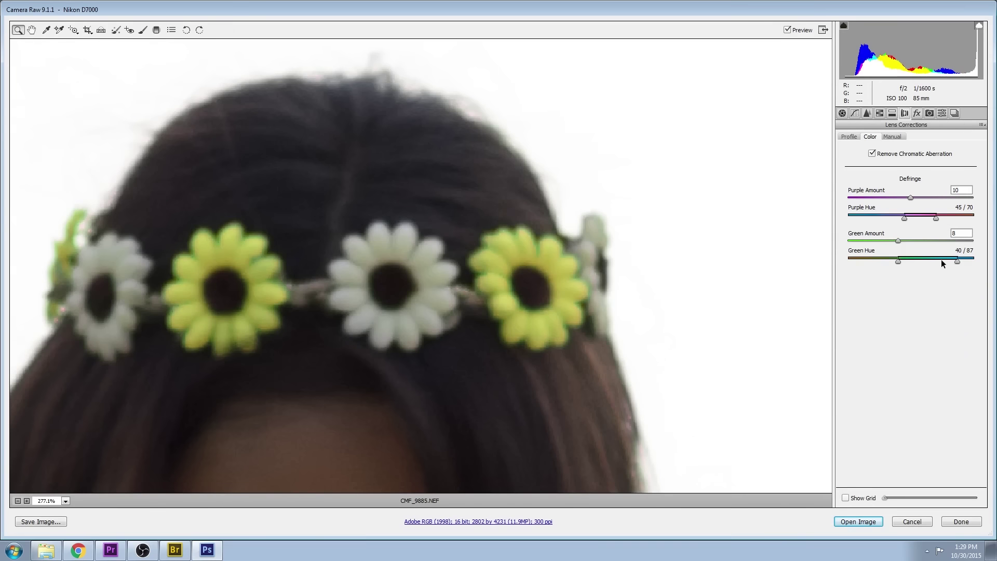
left_click_drag(898, 261, 886, 260)
left_click_drag(620, 466, 361, 310)
left_click_drag(613, 366, 618, 344)
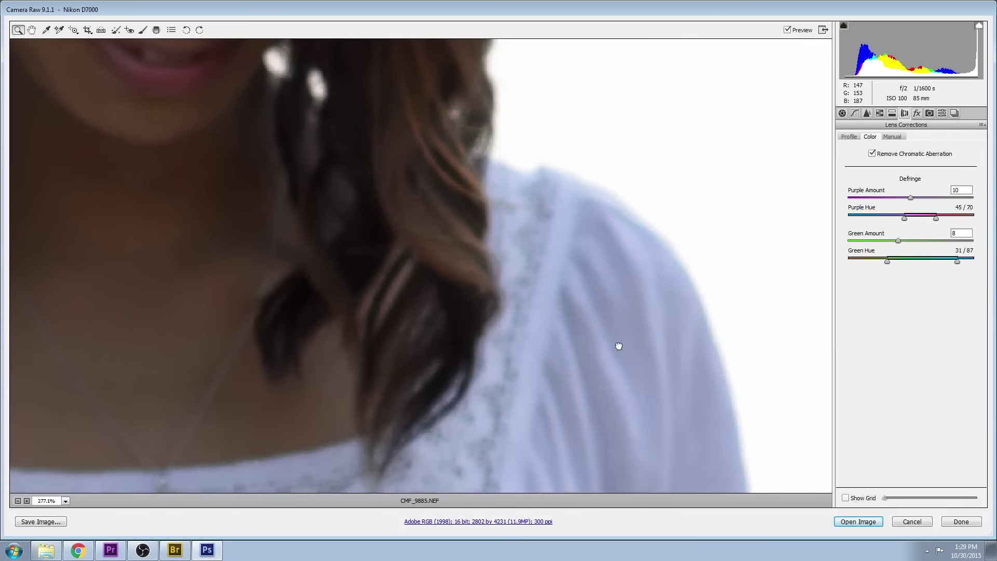
- Set the white balance to Temperature 6000 and Tint +20
key("ctrl+minus")
key("ctrl+minus")
key("ctrl+minus")
key("ctrl+minus")
key("ctrl+minus")
key("ctrl+minus")
left_click(842, 113)
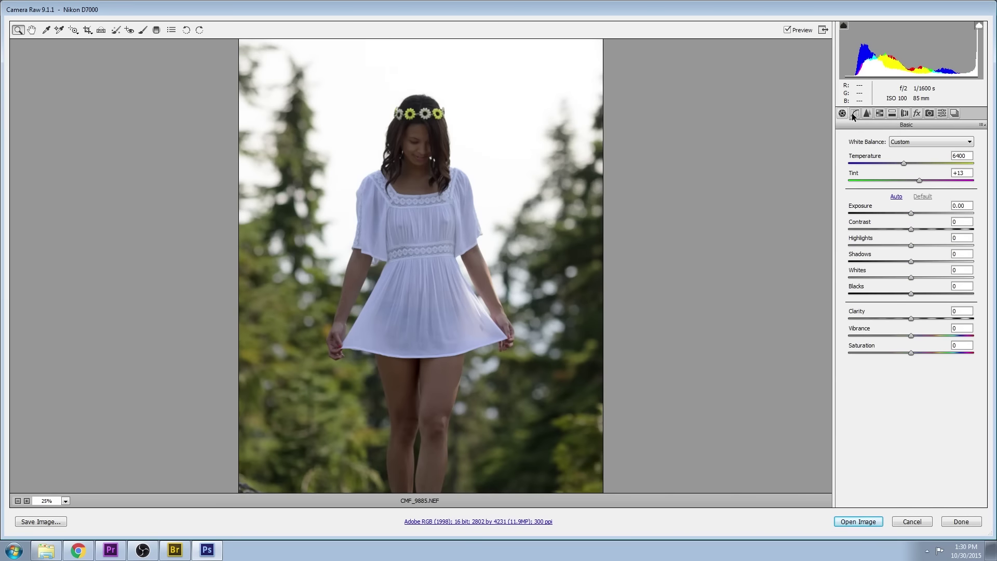
left_click_drag(904, 163, 898, 162)
type("6000")
key("shift+Tab")
left_click_drag(917, 180, 926, 177)
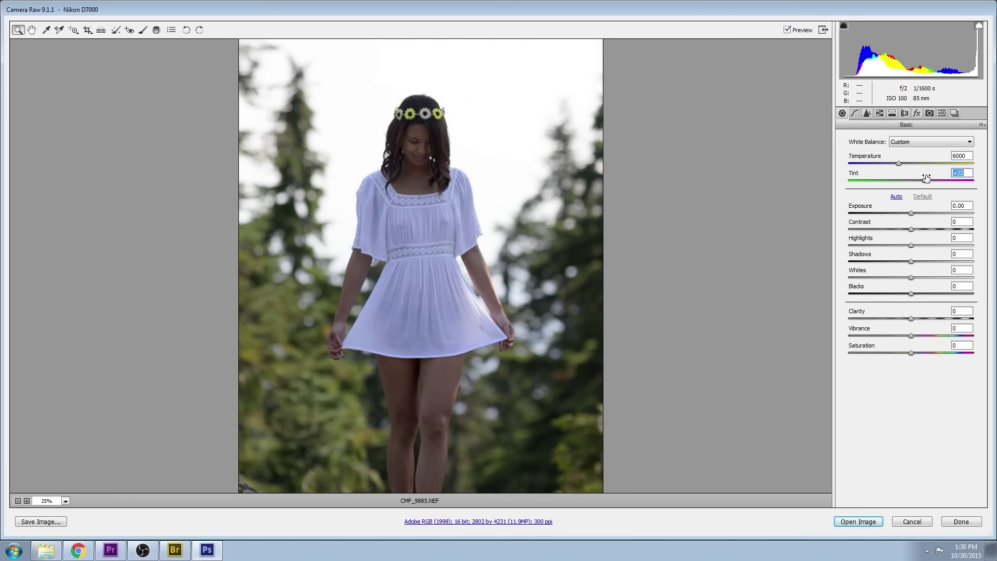
type("20")
- Set Highlights to +34, Shadows to +53, Whites to +38 and Blacks to -8
left_click_drag(912, 276, 932, 248)
scroll(737, 309, "down", 3)
left_click_drag(911, 293, 904, 292)
mouse_move(933, 260)
left_mouse_down()
mouse_move(952, 257)
mouse_move(944, 258)
left_mouse_up()
scroll(795, 247, "up", 4)
scroll(795, 248, "down", 1)
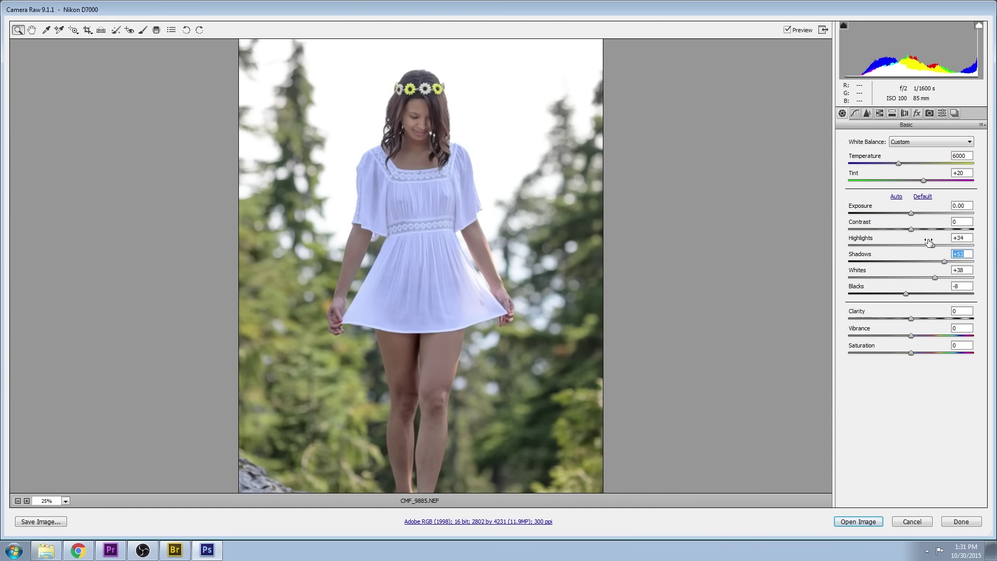
- Set Blacks to -21, Contrast to +28 and Clarity to -10
left_click_drag(906, 294, 898, 294)
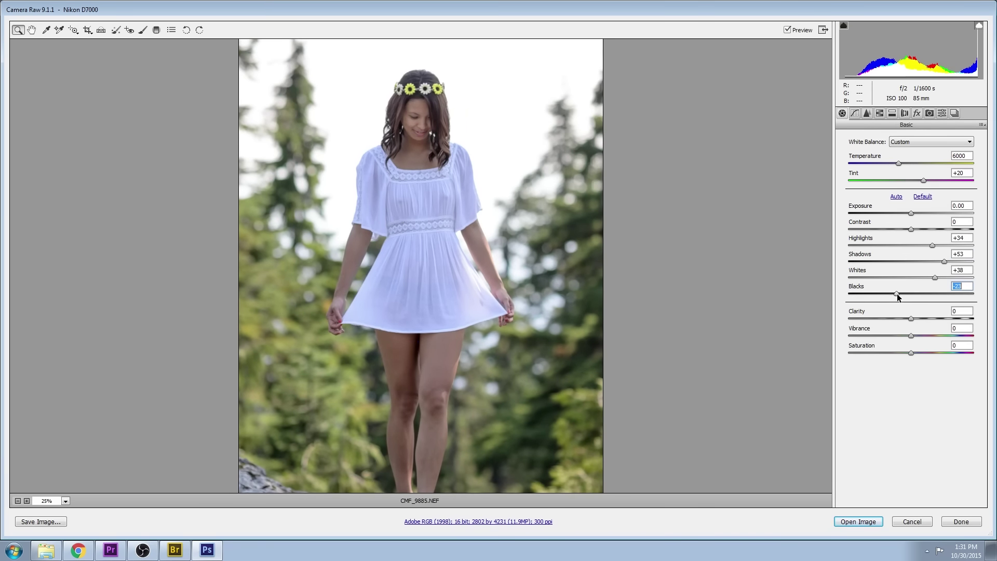
mouse_move(911, 229)
left_mouse_down()
mouse_move(943, 228)
mouse_move(929, 227)
left_mouse_up()
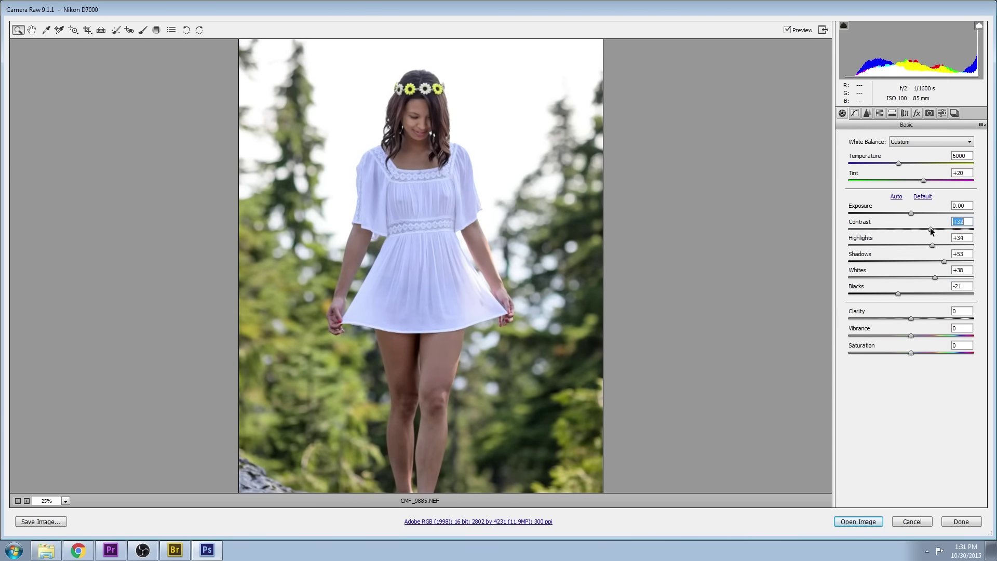
scroll(563, 356, "down", 3)
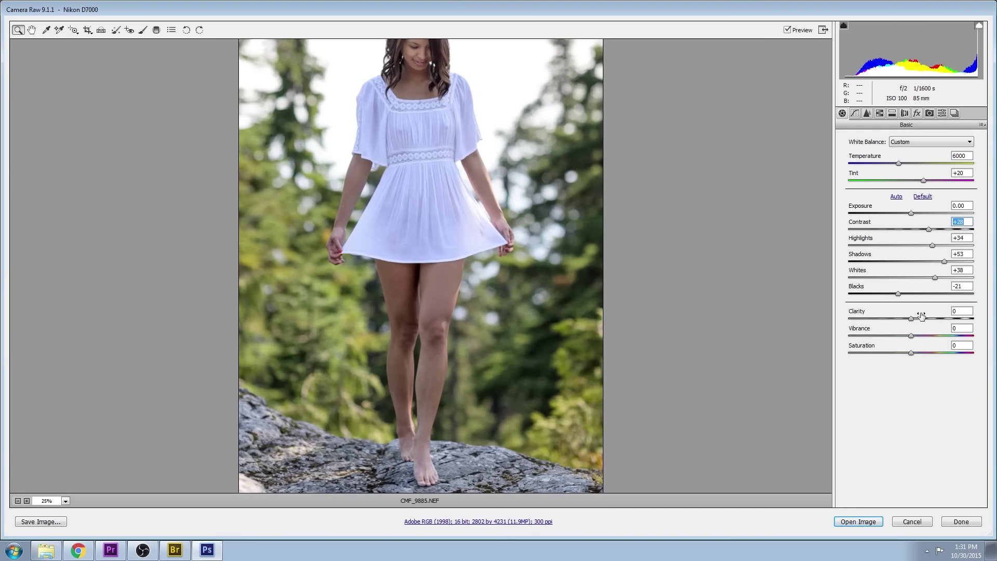
left_click_drag(911, 318, 913, 321)
scroll(421, 265, "up", 3)
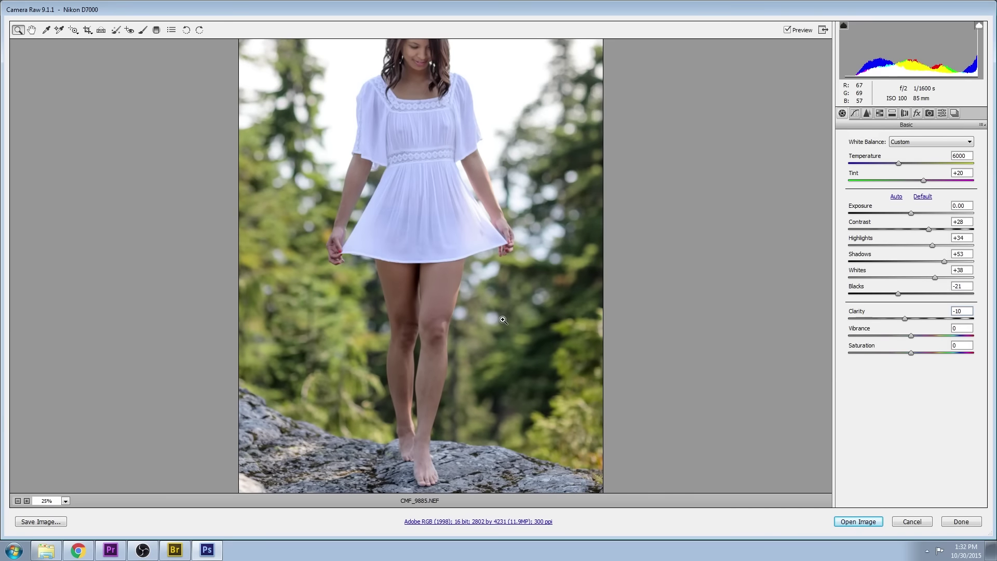
- Refine the tones with Shadows at +59, Blacks at -18 and Contrast at +43
scroll(502, 318, "up", 3)
left_click_drag(290, 70, 569, 393)
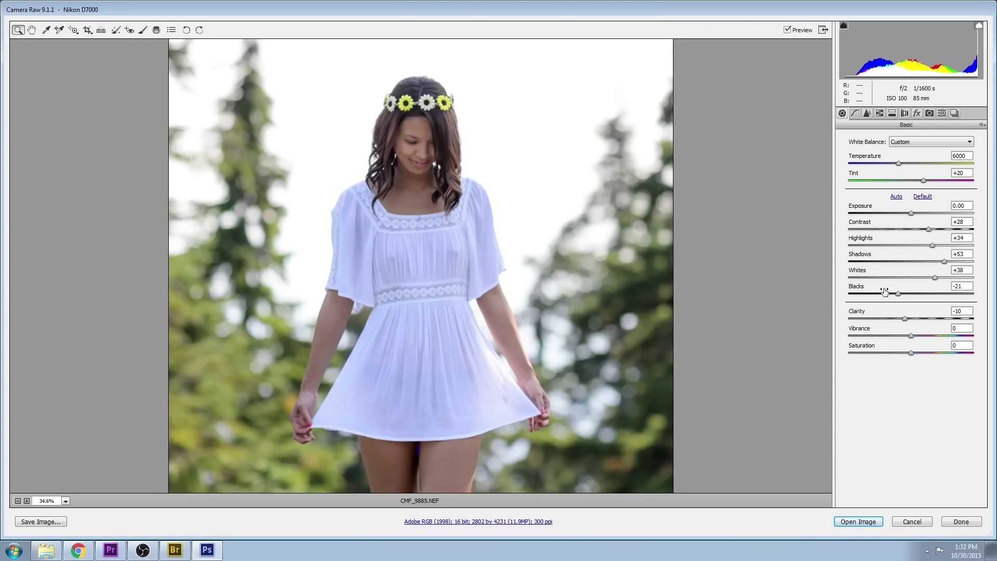
left_click_drag(898, 294, 885, 294)
left_click_drag(944, 261, 949, 260)
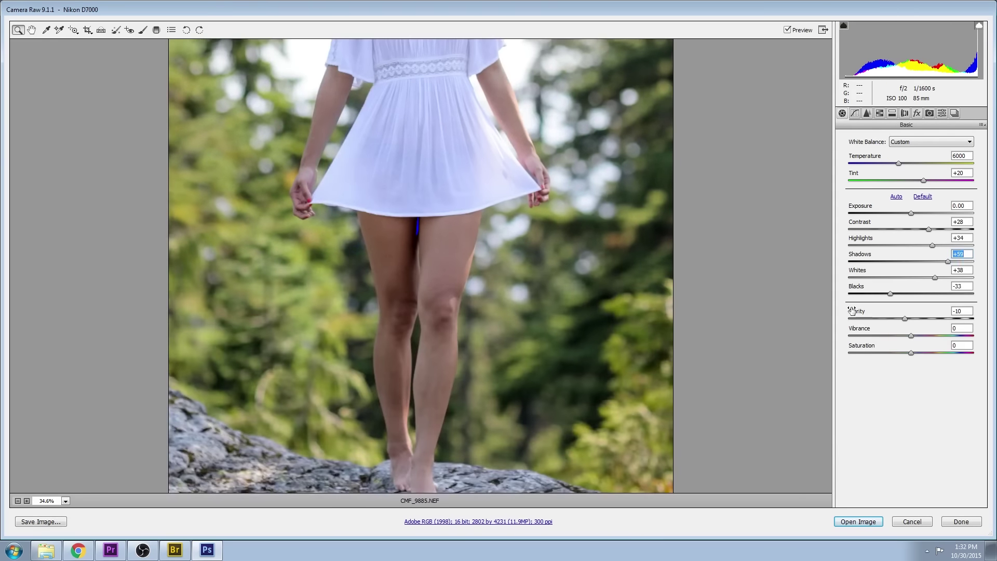
left_click_drag(890, 294, 898, 294)
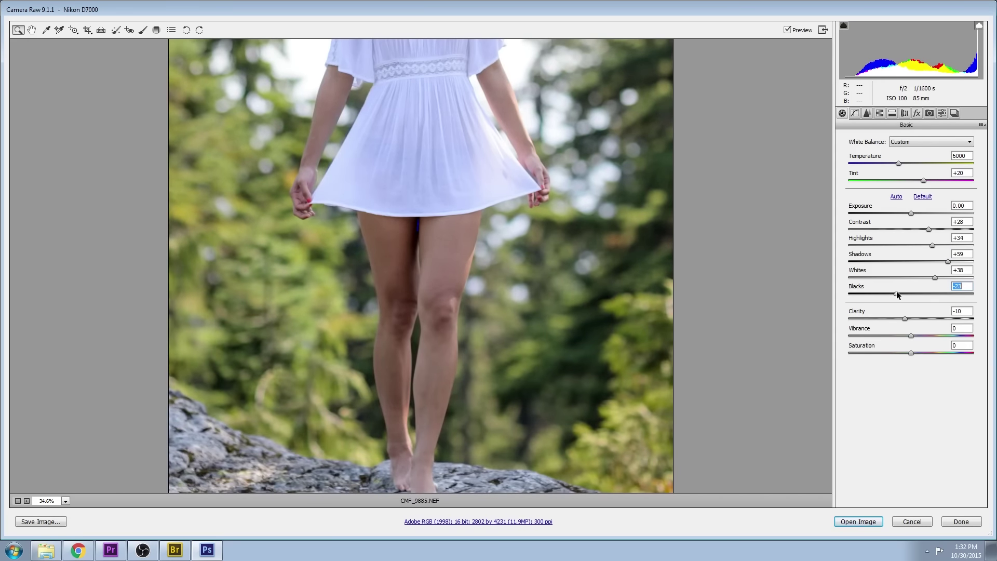
left_click_drag(929, 229, 940, 229)
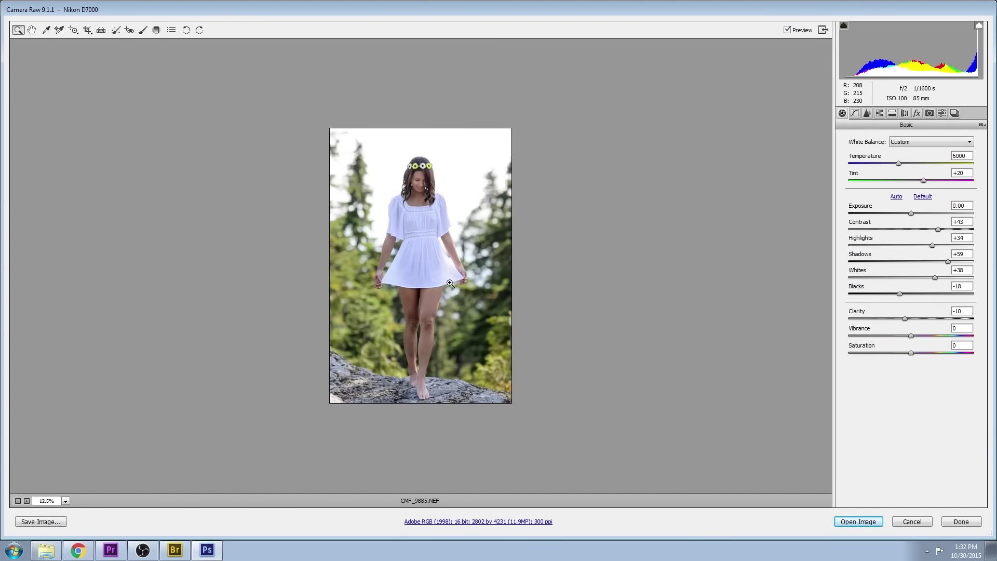
- Save the current settings as a new snapshot named "model exposure"
left_click(955, 113)
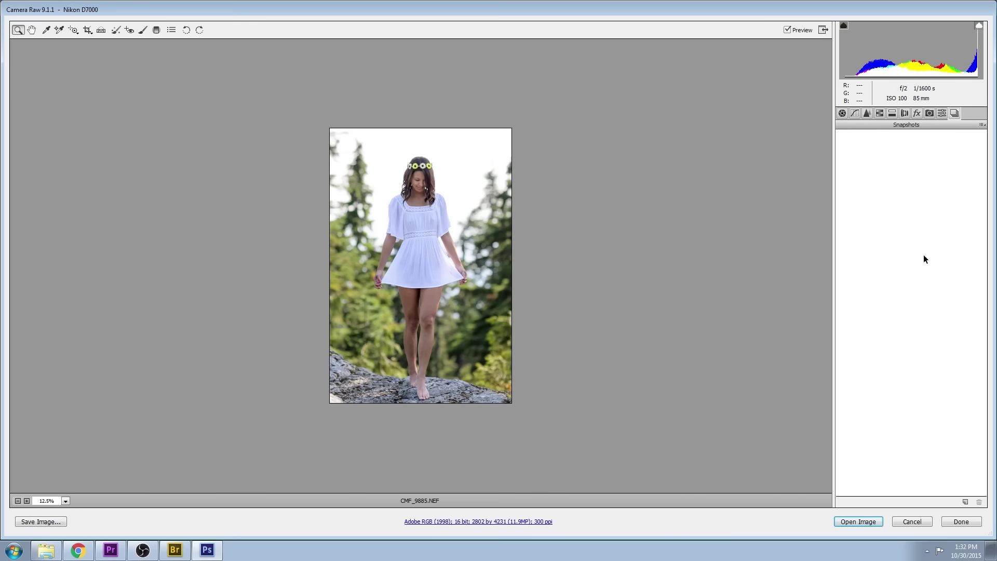
left_click(965, 500)
type("mo")
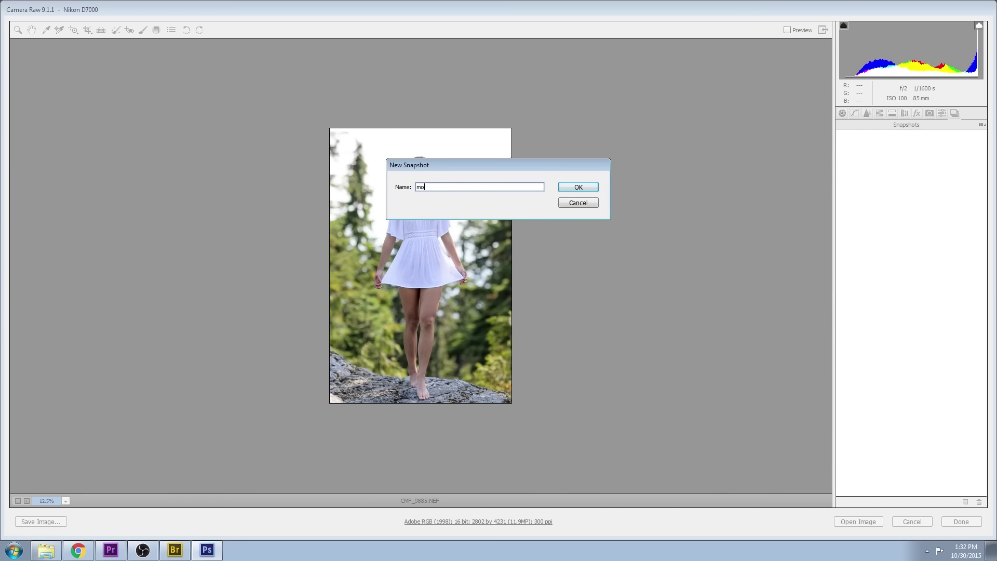
type("del exposure")
key("Return")
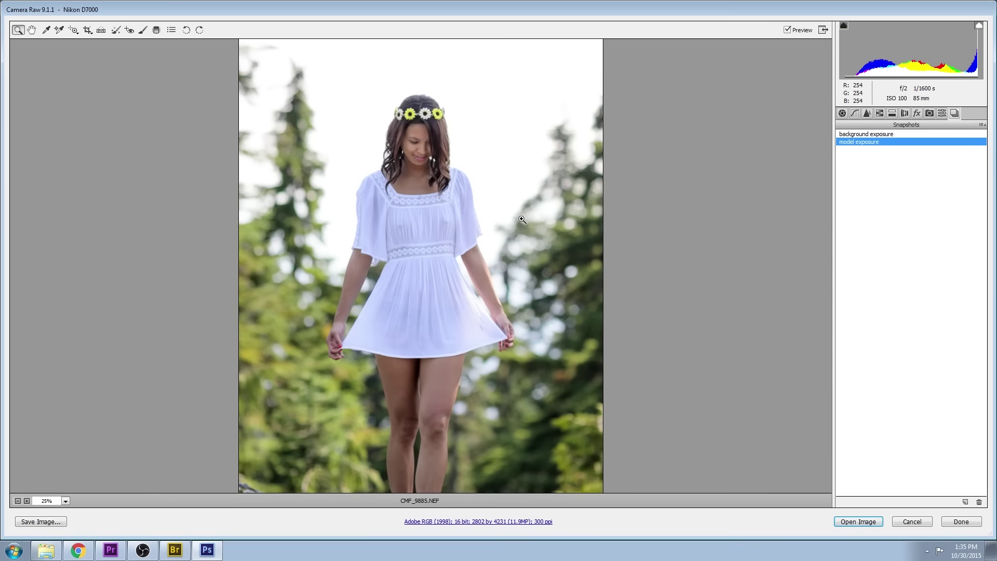
- Set the HSL hue of Reds to -40 and Oranges to +7
left_click(855, 114)
left_click(881, 114)
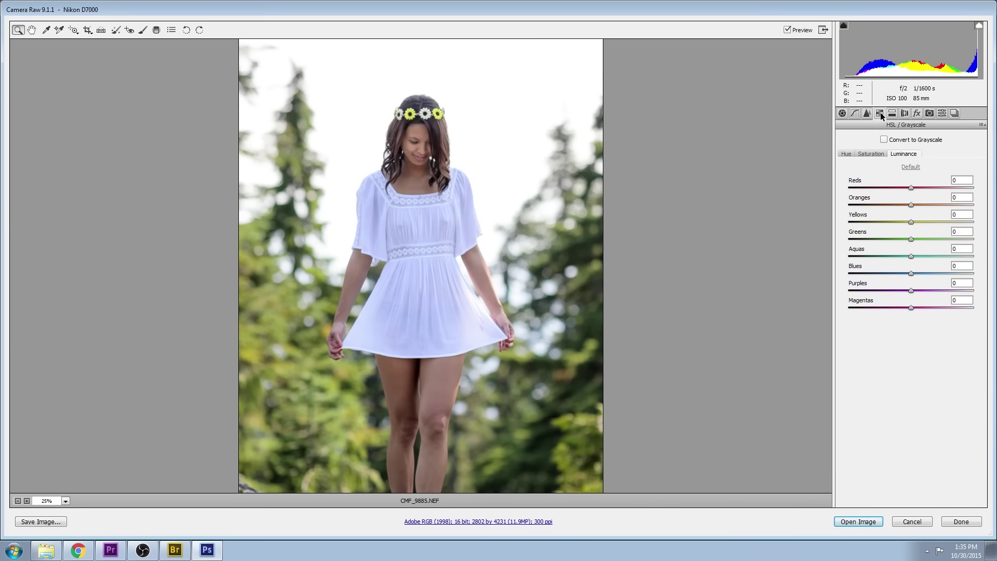
left_click(847, 154)
left_click(500, 252, "alt")
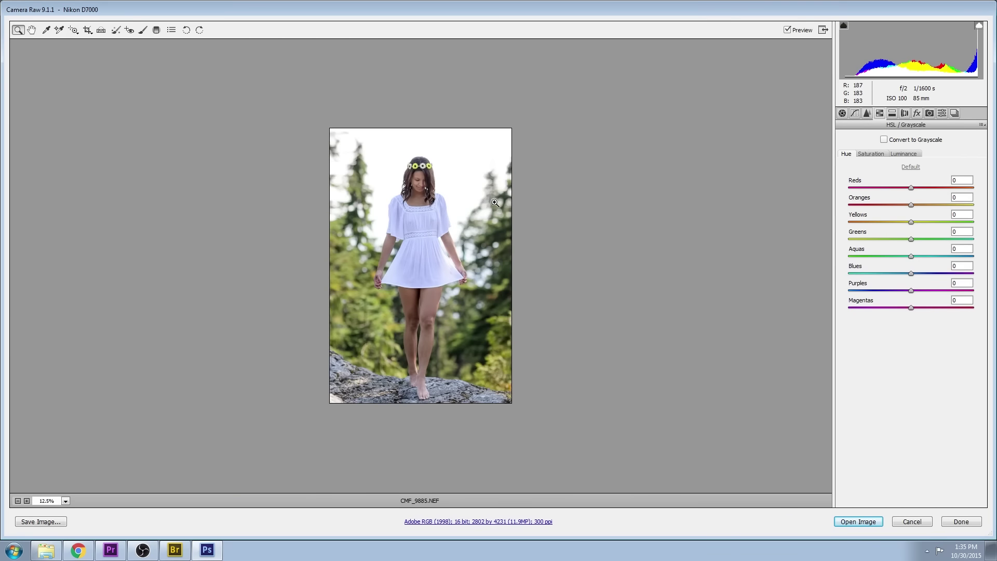
left_click_drag(913, 187, 886, 187)
left_click(489, 286)
left_click(887, 188)
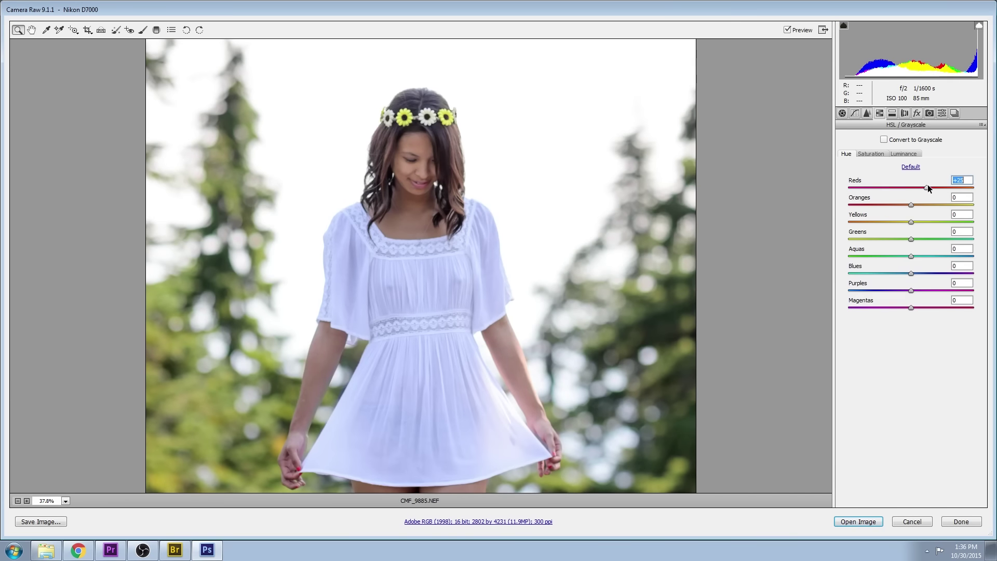
left_click_drag(911, 204, 925, 202)
left_click(915, 206)
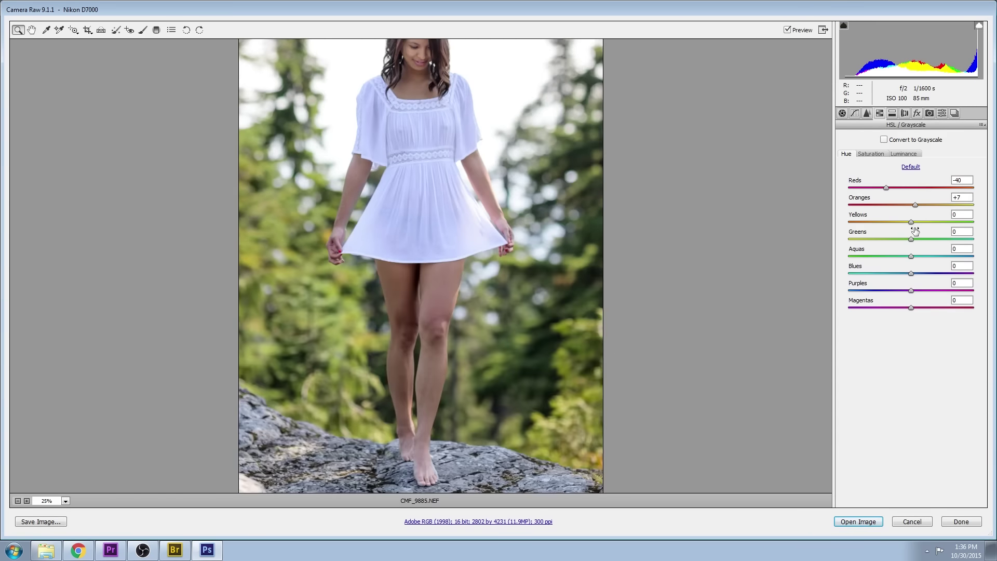
- Set the HSL hue of Yellows to -15, Greens to -20 and Aquas to +60
left_click_drag(911, 222, 869, 256)
scroll(501, 355, "up", 3)
scroll(502, 354, "down", 3)
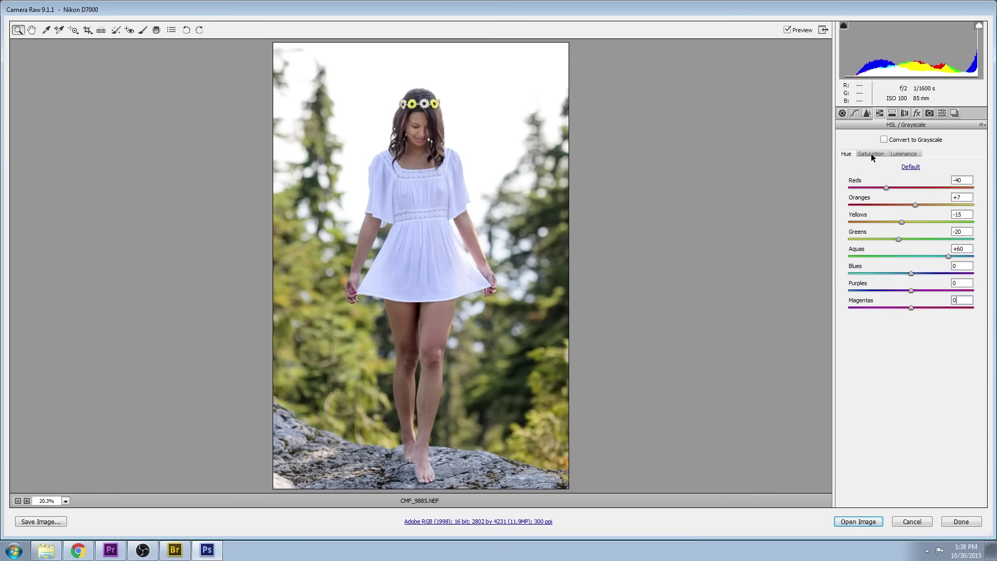
- Set the HSL saturation of Reds to +3, Aquas to -50, Blues to -25 and Purples to -40
left_click(871, 153)
left_click_drag(912, 190, 914, 189)
left_click_drag(911, 256, 926, 307)
type("50")
- Adjust the purple defringe hue range to 40–56 while checking the model's dress and legs
left_click_drag(377, 248, 529, 303)
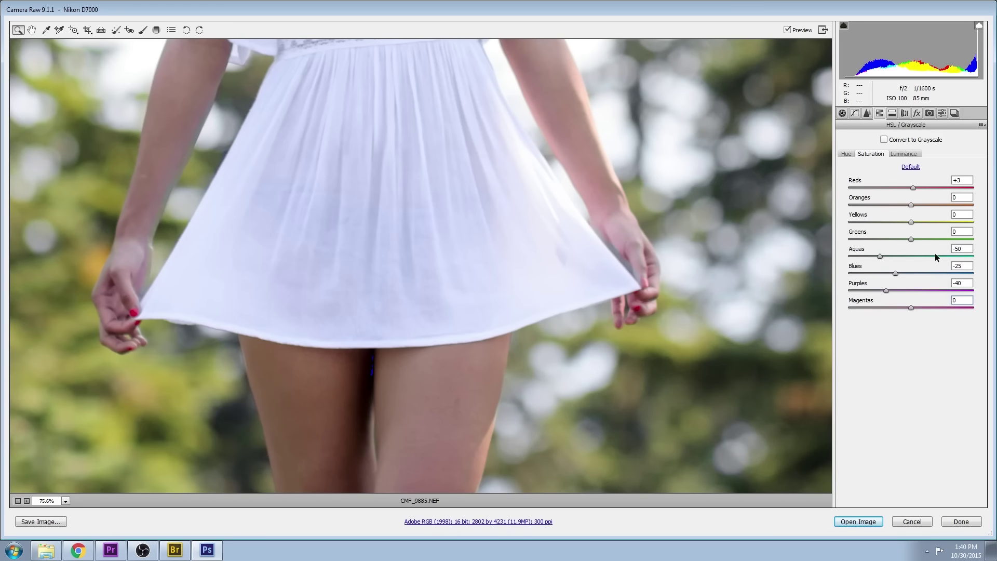
left_click(906, 113)
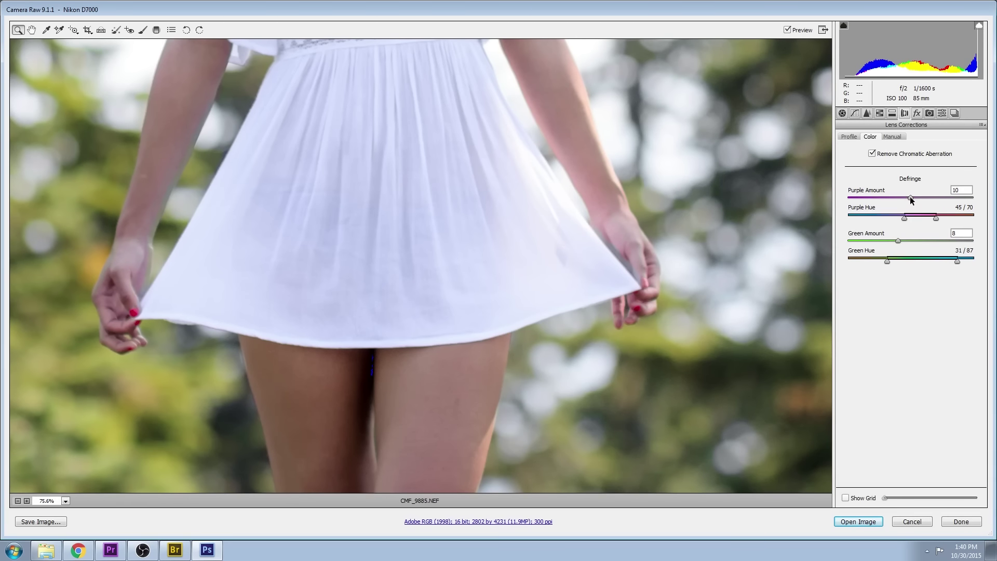
mouse_move(904, 218)
left_mouse_down()
mouse_move(912, 222)
mouse_move(892, 215)
left_mouse_up()
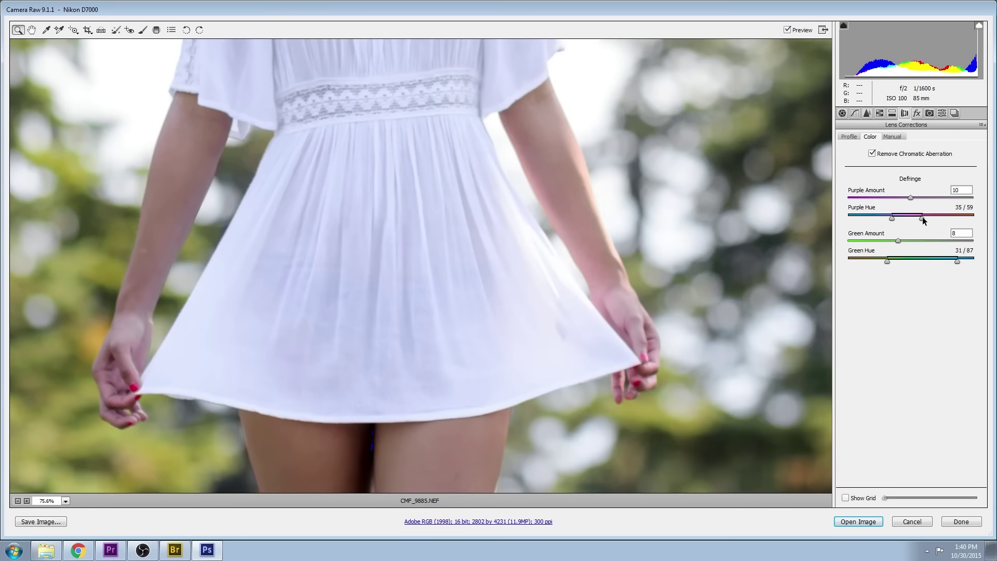
mouse_move(923, 218)
left_mouse_down()
mouse_move(904, 221)
mouse_move(927, 216)
left_mouse_up()
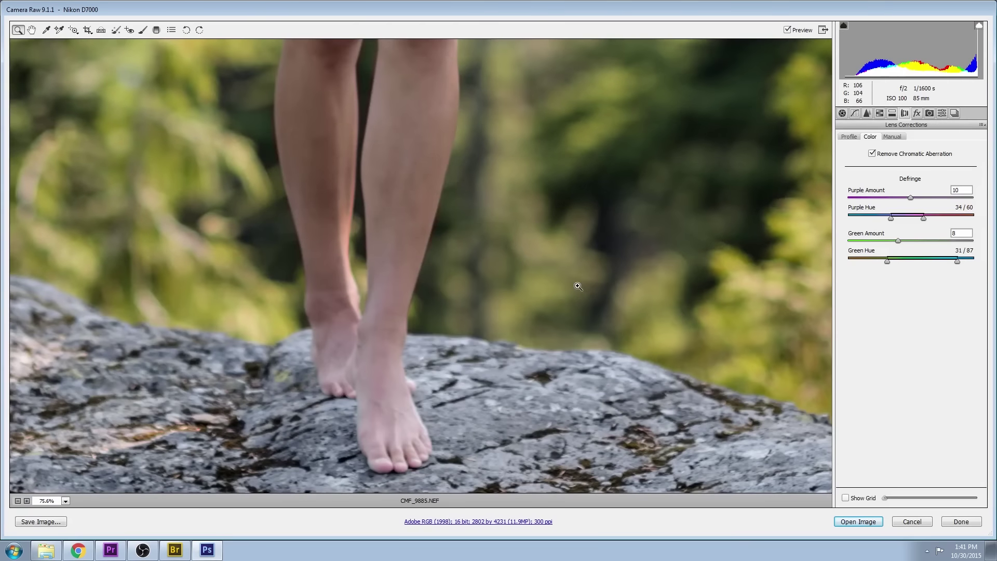
mouse_move(891, 218)
left_mouse_down()
mouse_move(823, 217)
mouse_move(898, 218)
left_mouse_up()
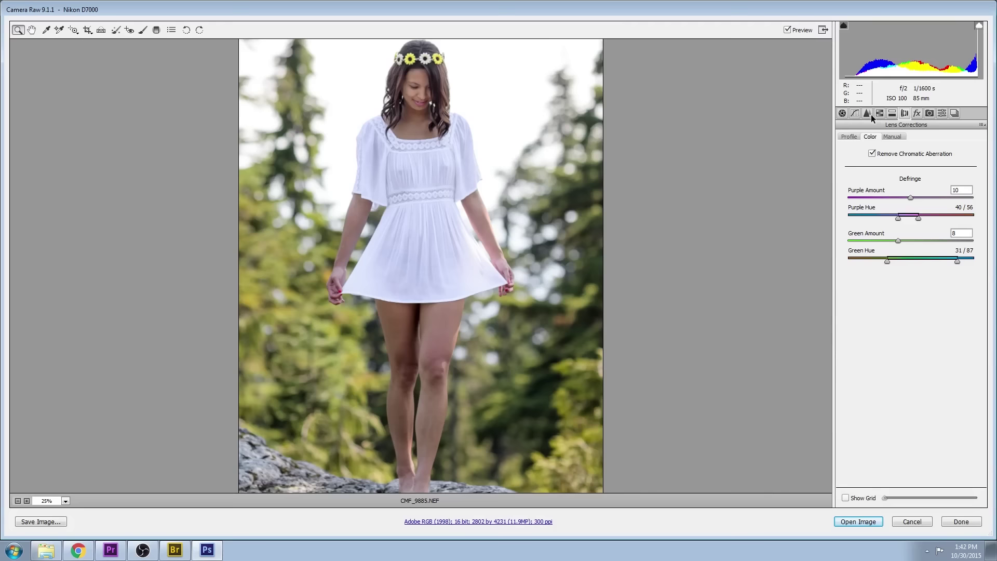
- Set the HSL luminance of Reds to +20, Oranges to +30, Yellows to -25 and Greens to -60
left_click(880, 113)
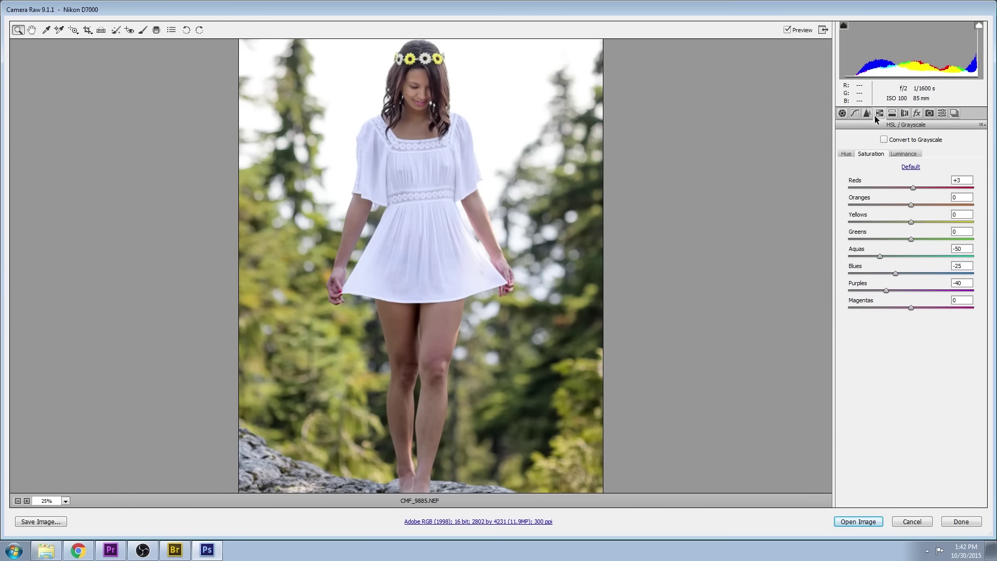
left_click(905, 154)
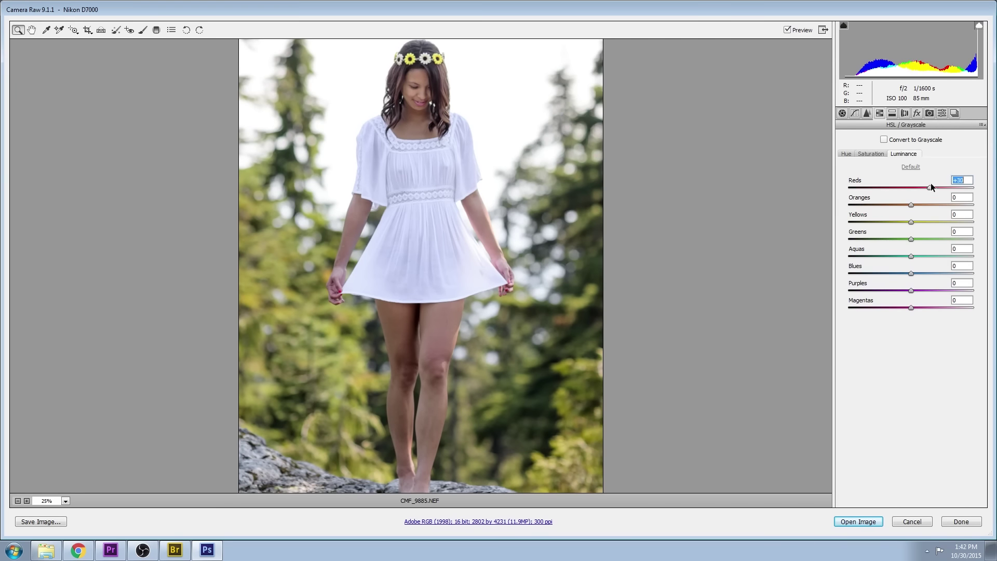
left_click_drag(931, 183, 930, 183)
left_click_drag(883, 204, 967, 214)
type("60")
right_click(962, 232)
left_click(935, 230)
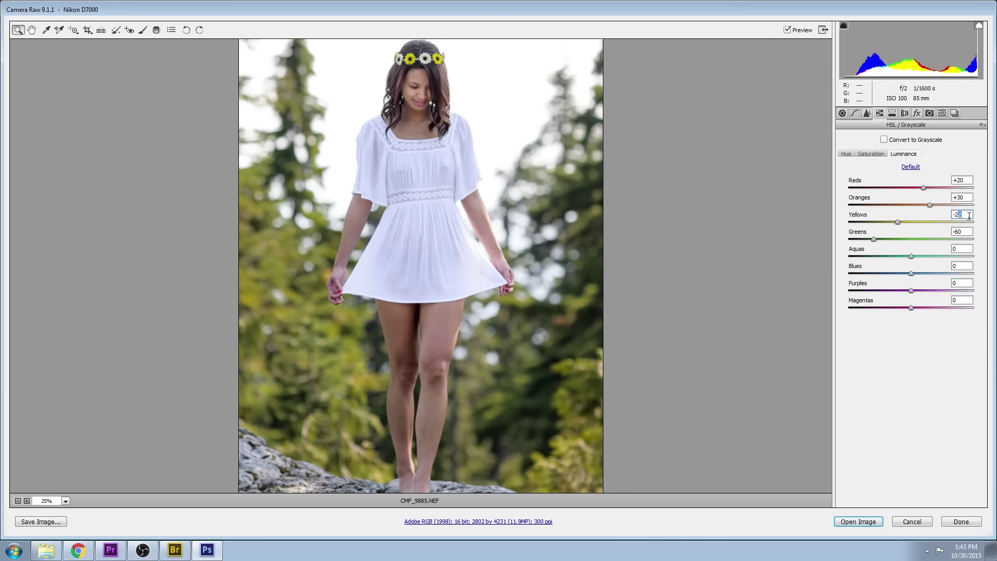
type("25")
mouse_move(874, 238)
left_mouse_down()
mouse_move(886, 233)
mouse_move(852, 235)
mouse_move(870, 228)
left_mouse_up()
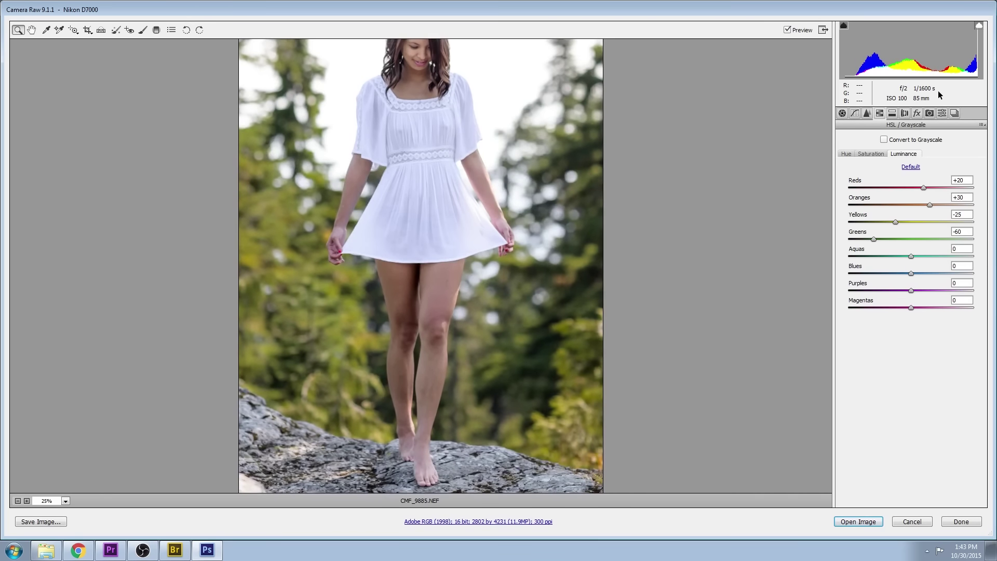
- Shape the red channel's point curve with endpoint outputs 5 and 250, a midtone anchor, lowered highlights and shadows at input 66, output 72
left_click(892, 113)
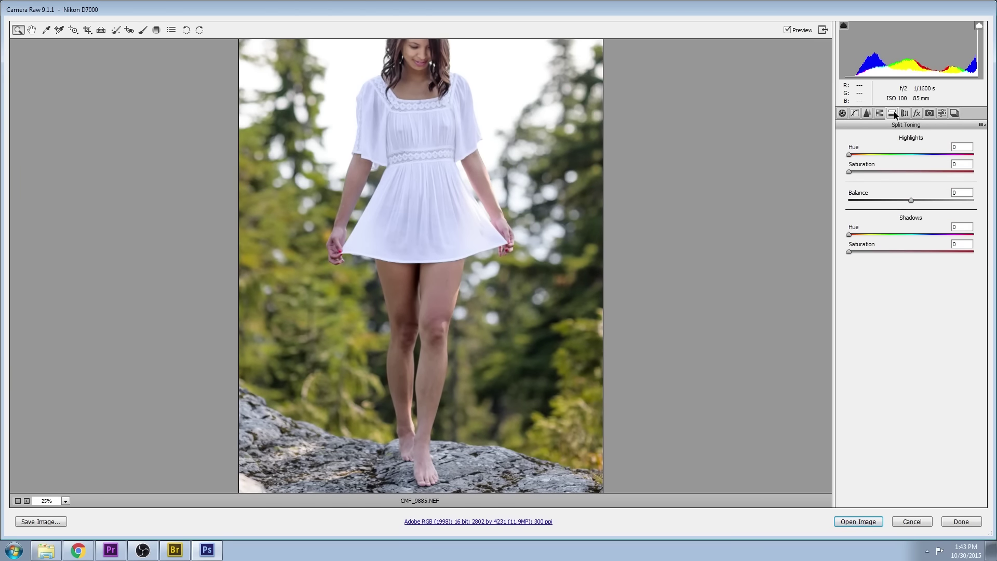
left_click(854, 113)
key("ctrl+0")
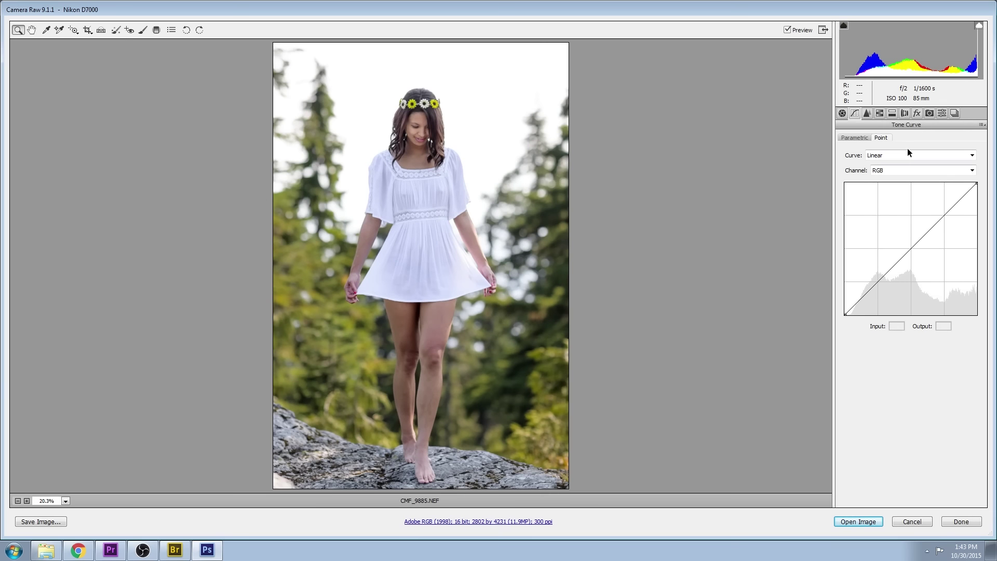
left_click(898, 172)
left_click(887, 185)
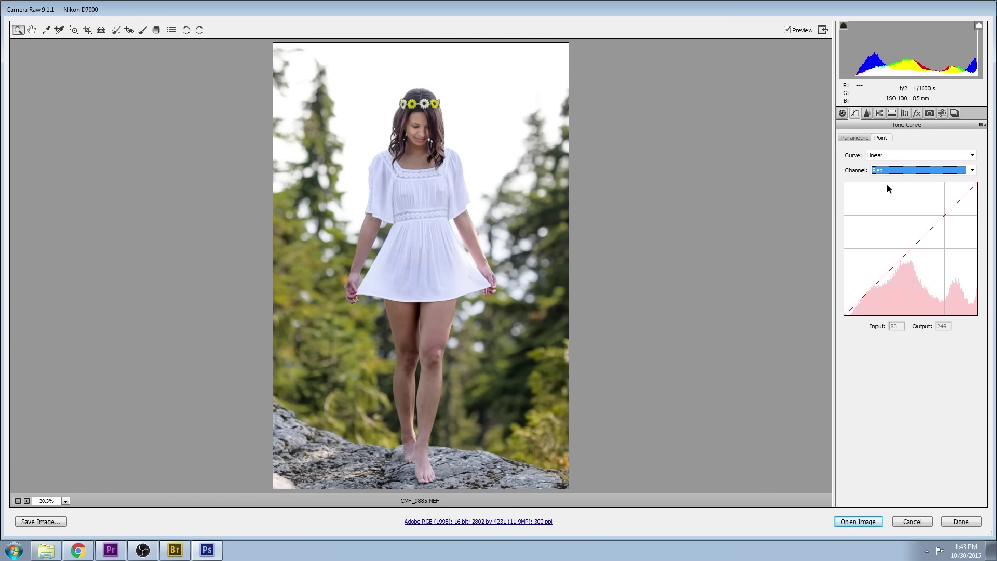
left_click_drag(977, 184, 986, 185)
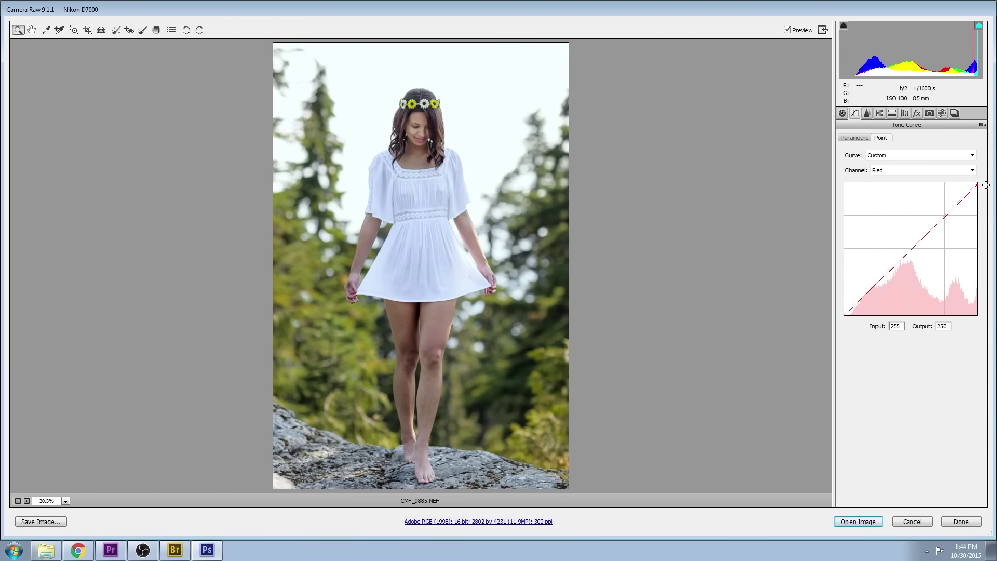
left_click_drag(846, 314, 840, 313)
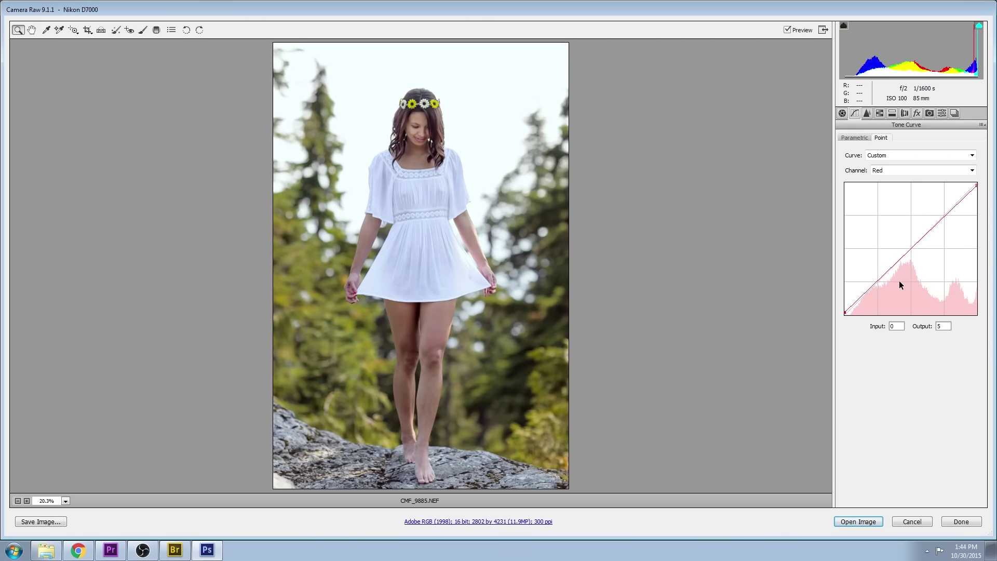
left_click(912, 248)
left_click_drag(941, 222, 953, 212)
left_click_drag(877, 282, 878, 278)
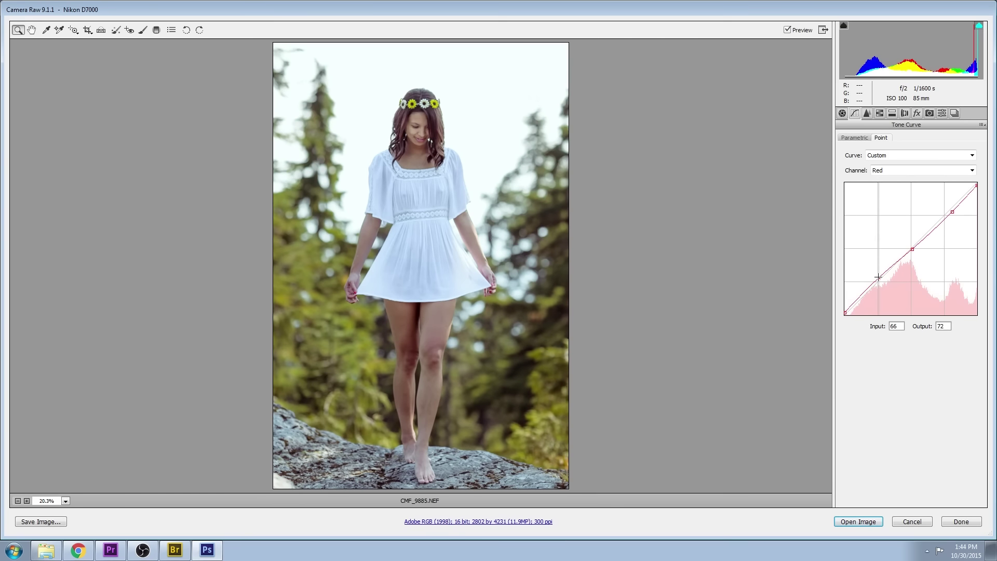
- Restore the red curve's endpoints to full black and white and soften its bend, placing the highlight point at input 193, output 187
left_click_drag(846, 313, 843, 328)
left_click_drag(978, 186, 985, 179)
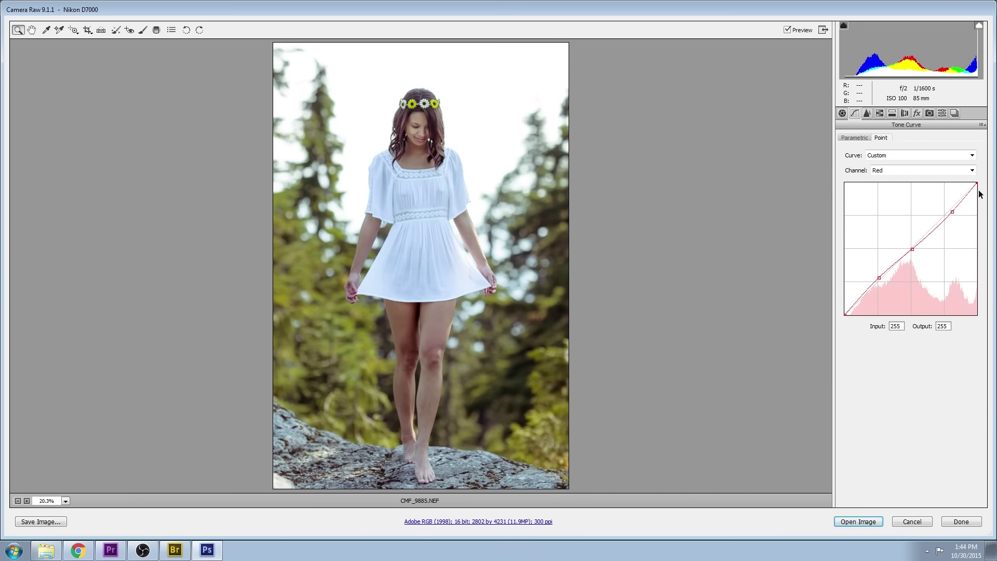
mouse_move(879, 277)
left_mouse_down()
mouse_move(863, 290)
mouse_move(872, 285)
left_mouse_up()
left_click_drag(952, 217, 945, 217)
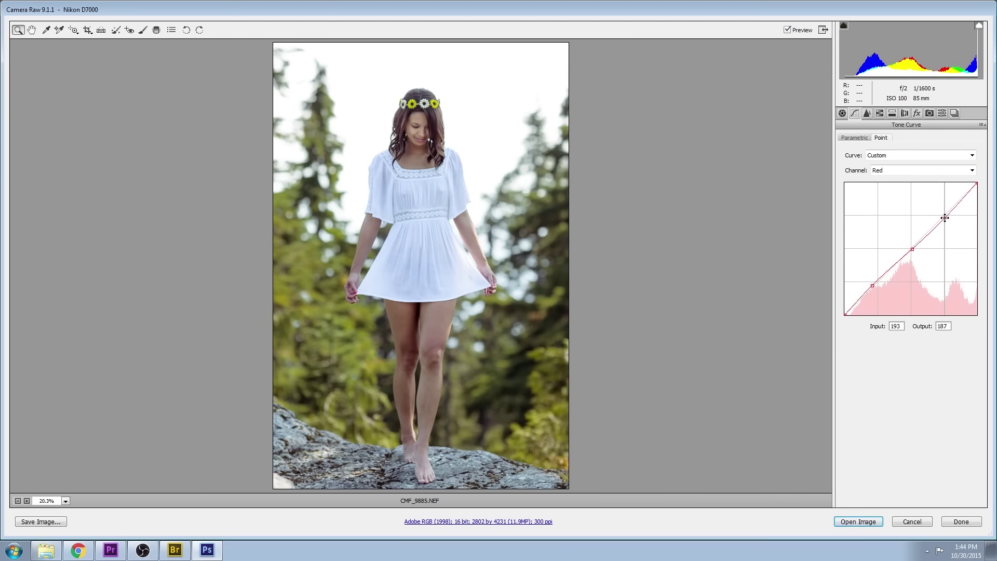
- Give the green channel's curve a midtone anchor, an upper highlight point and a lowered shadow point at input 64, output 57
left_click(896, 170)
left_click(893, 195)
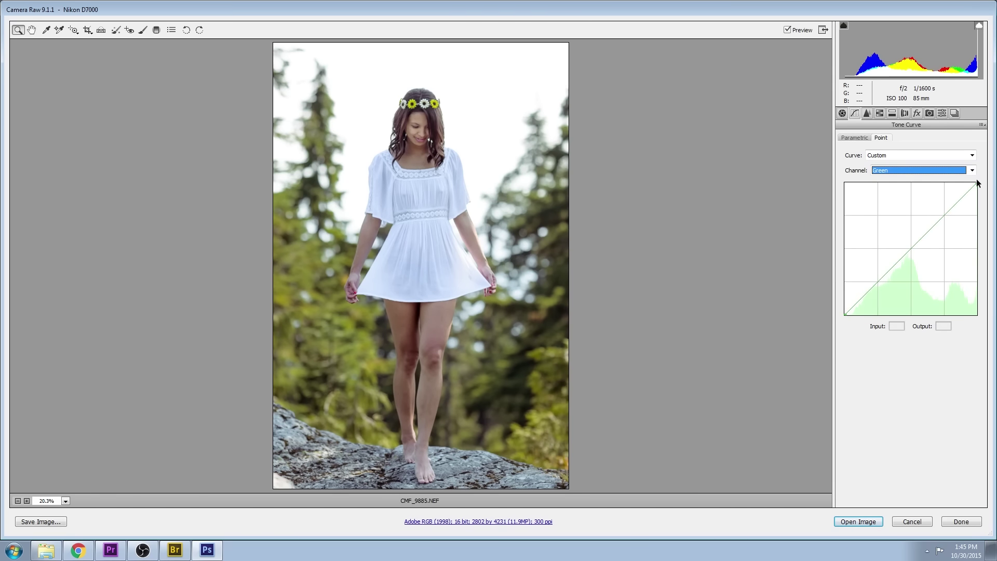
left_click_drag(977, 184, 983, 180)
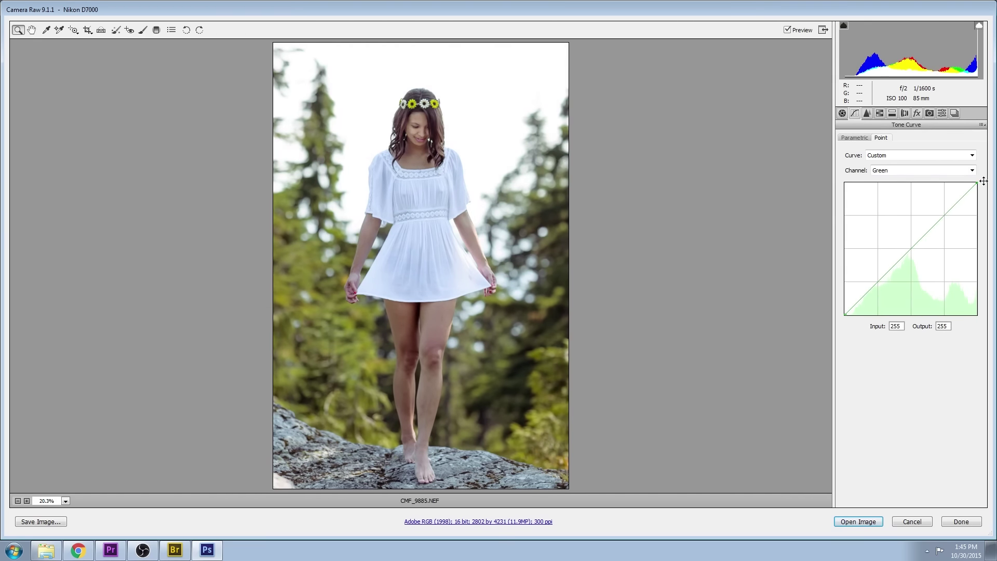
left_click(911, 250)
left_click_drag(946, 215, 950, 212)
left_click_drag(885, 276, 877, 285)
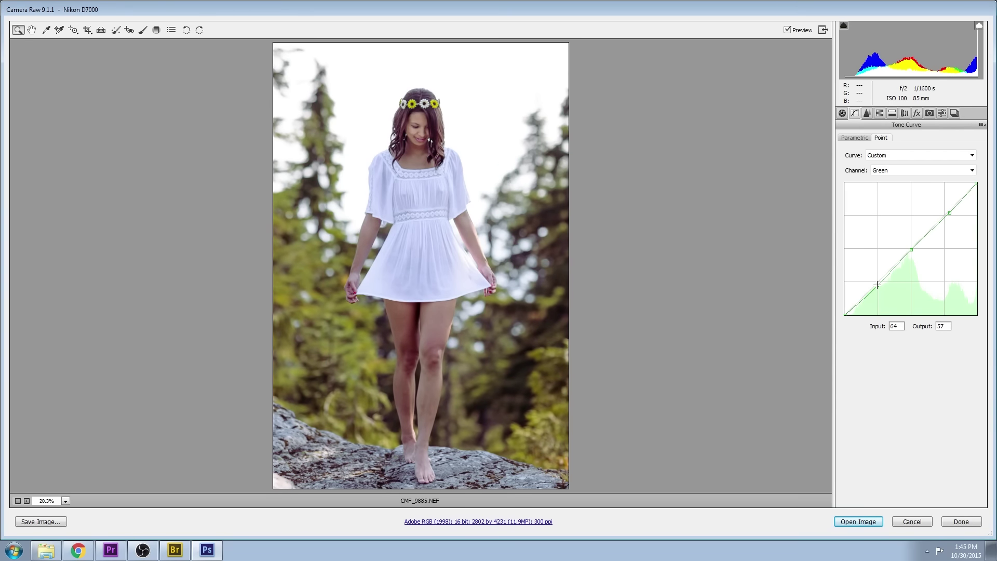
- Remove the green curve's midtone point, fine-tune the highlight point and move the shadow point to input 56, output 52
left_click(948, 209)
left_click_drag(949, 210, 953, 209)
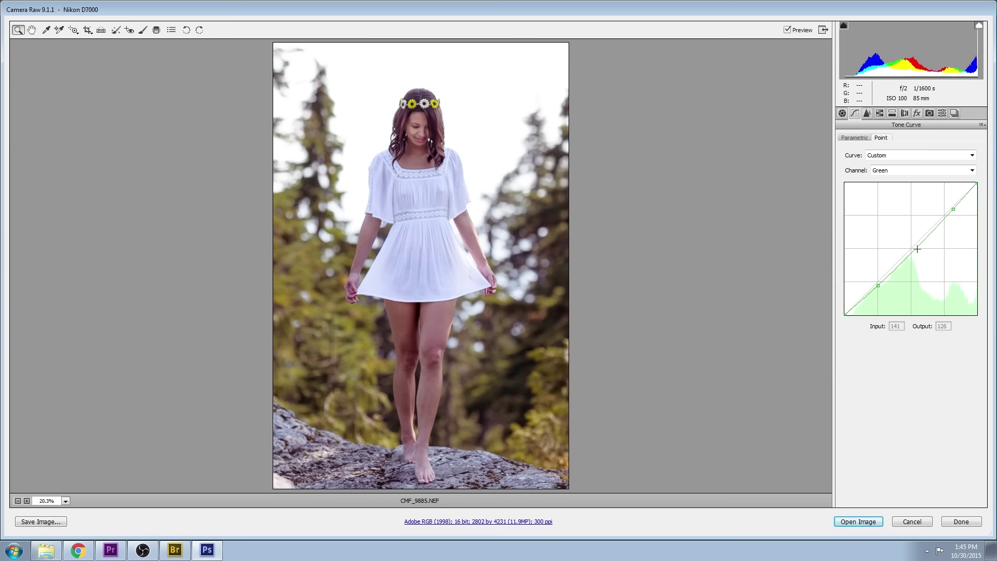
left_click(877, 285)
left_click_drag(877, 285, 873, 288)
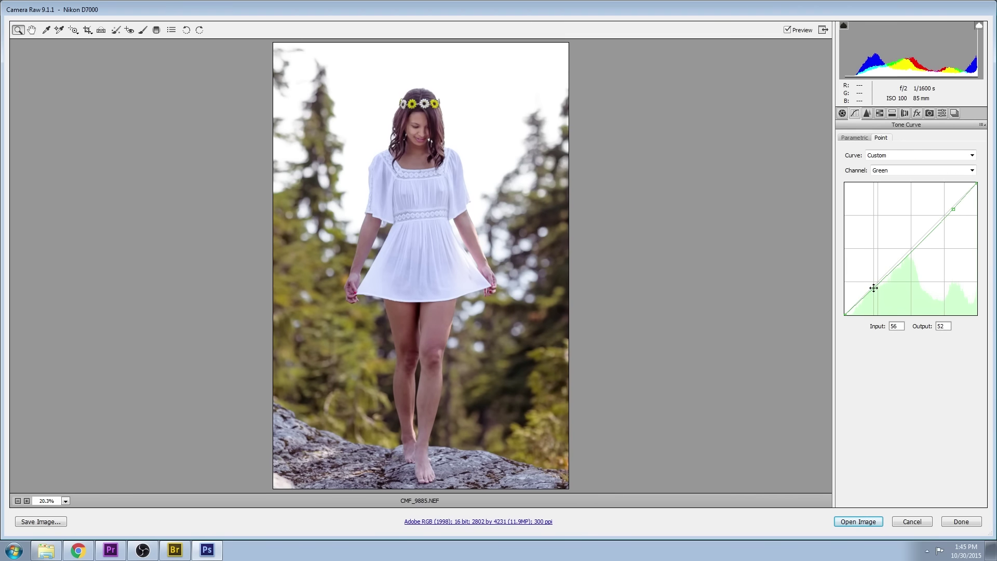
- On the blue channel's curve, lower the white endpoint, adjust a shadow point and raise the black endpoint to output 48
left_click(904, 171)
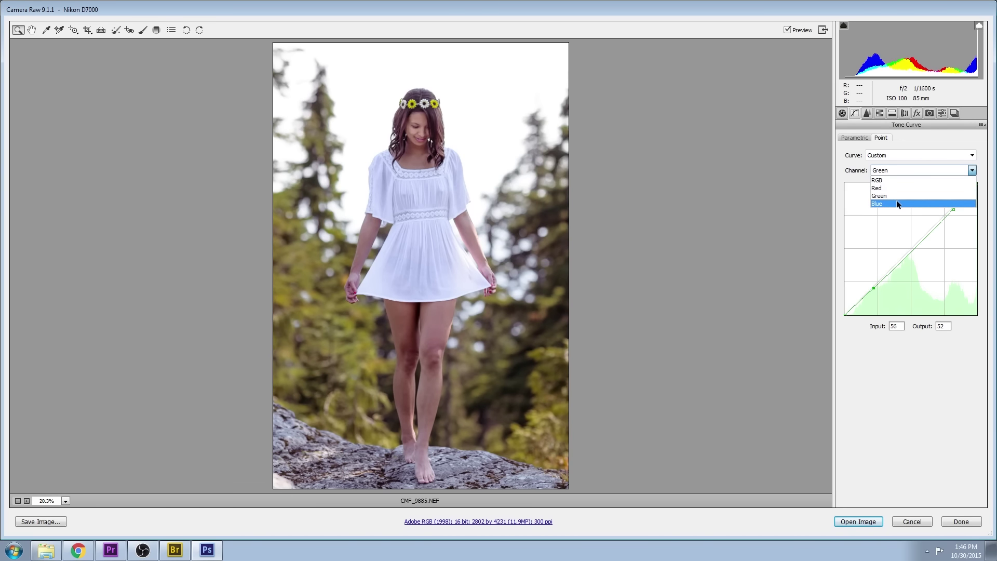
left_click(896, 201)
left_click_drag(976, 183, 990, 190)
mouse_move(846, 315)
left_mouse_down()
mouse_move(826, 298)
mouse_move(817, 308)
mouse_move(842, 298)
mouse_move(837, 307)
left_mouse_up()
left_click(877, 280)
left_click_drag(878, 280, 884, 274)
mouse_move(846, 308)
left_mouse_down()
mouse_move(845, 282)
mouse_move(840, 289)
left_mouse_up()
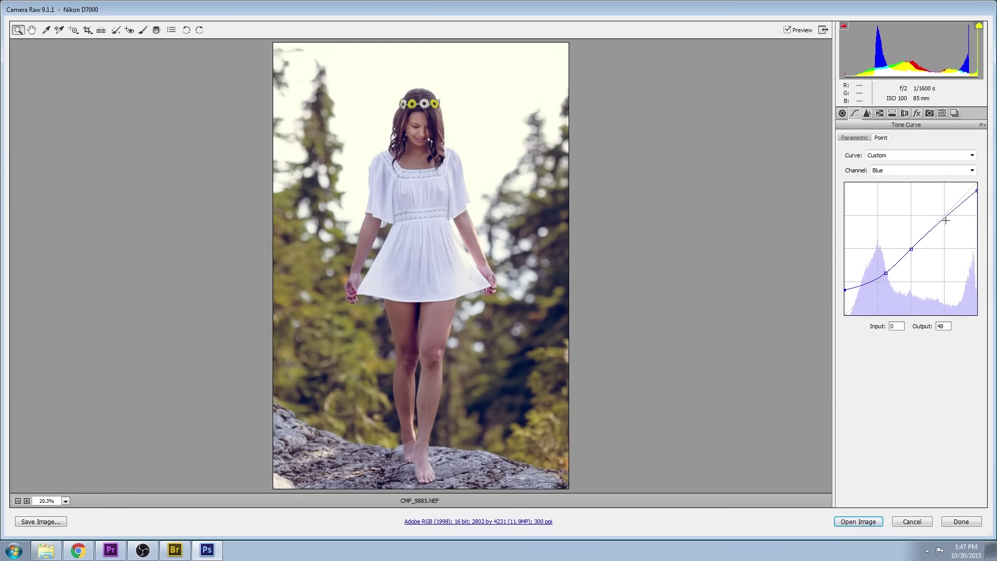
- Lower the blue curve's white endpoint further and place a highlight point at input 202, output 190
left_click(934, 231)
left_click_drag(945, 229, 988, 196)
left_click_drag(943, 222, 949, 216)
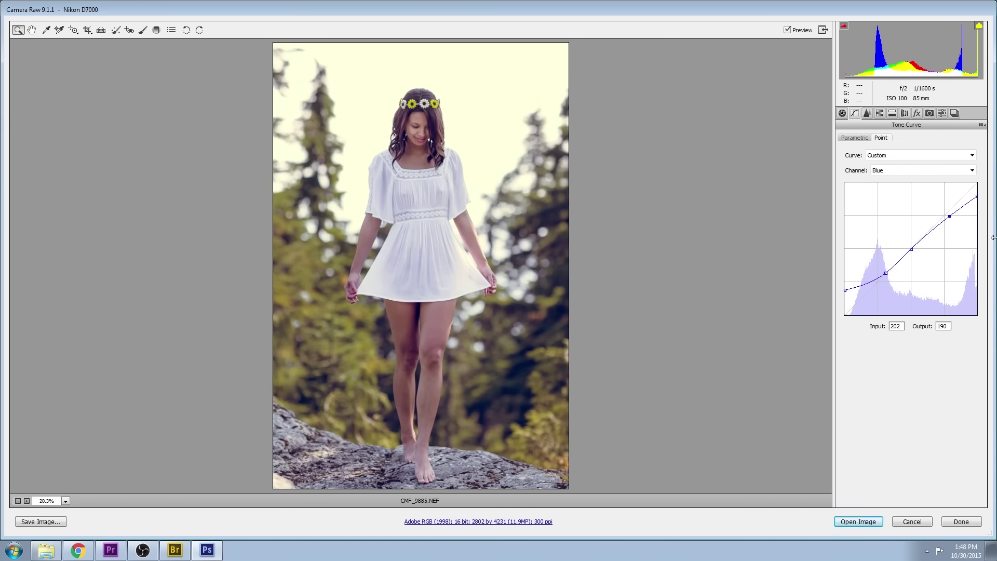
- Save the current settings as a snapshot named "rgb curves" and compare it with the model exposure snapshot
left_click(954, 114)
left_click(964, 501)
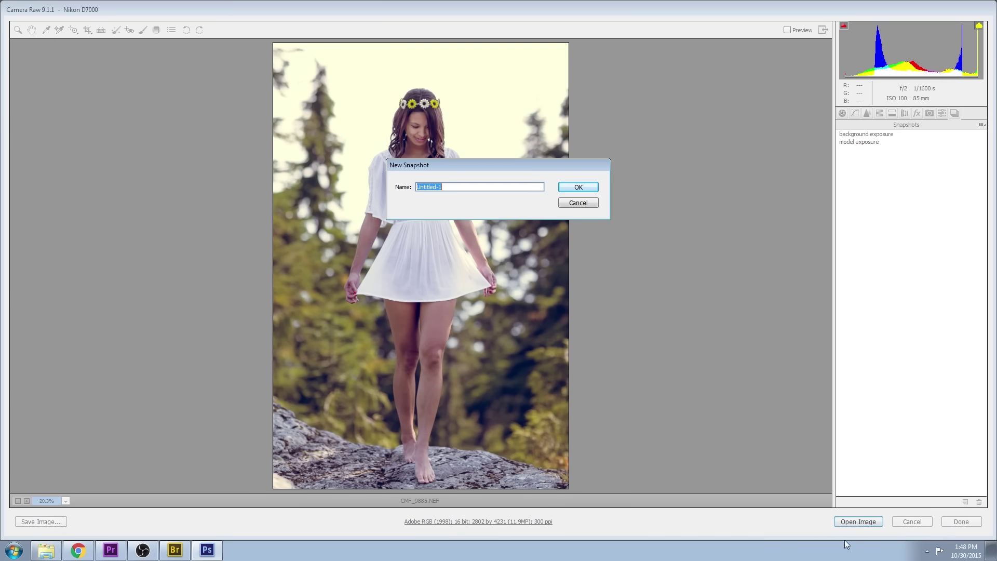
type("rgb curves")
key("Return")
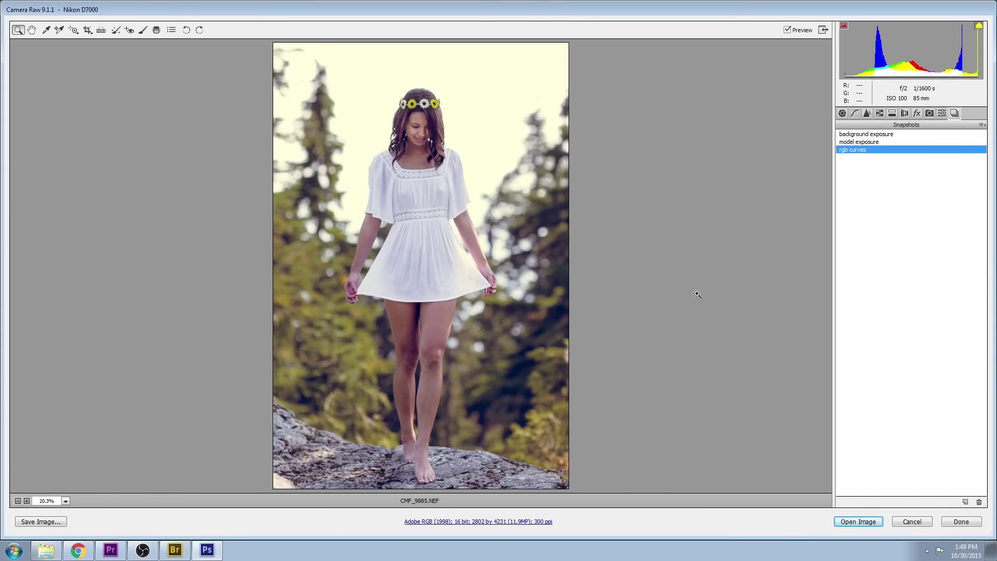
left_click(850, 142)
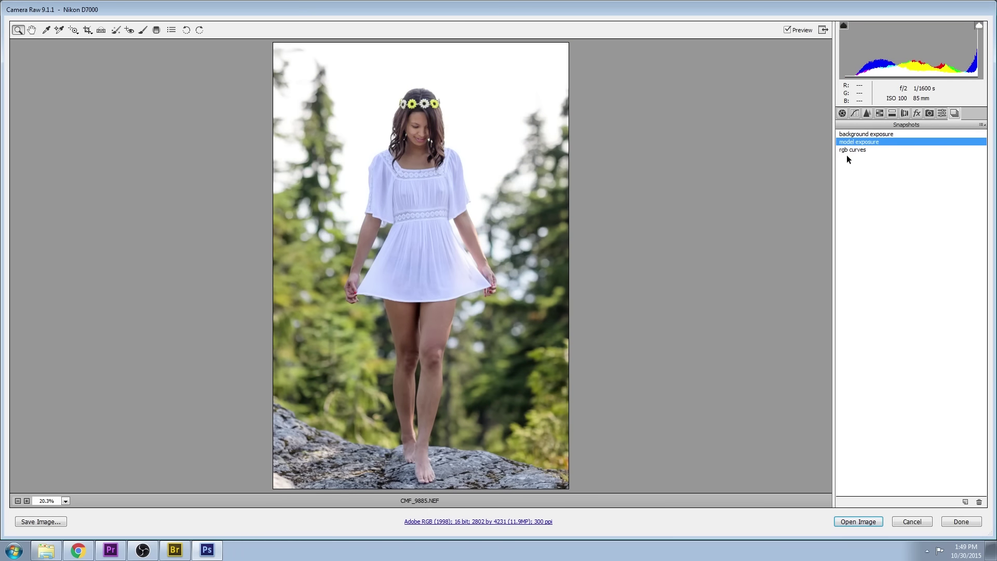
left_click(849, 151)
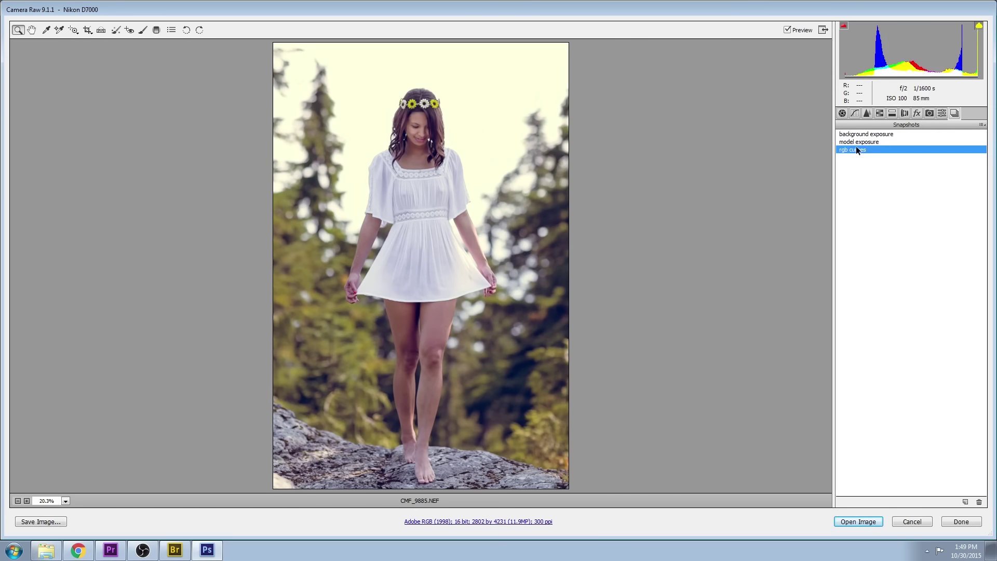
- Open the developed image in Photoshop and fit it to the screen
left_click(857, 521)
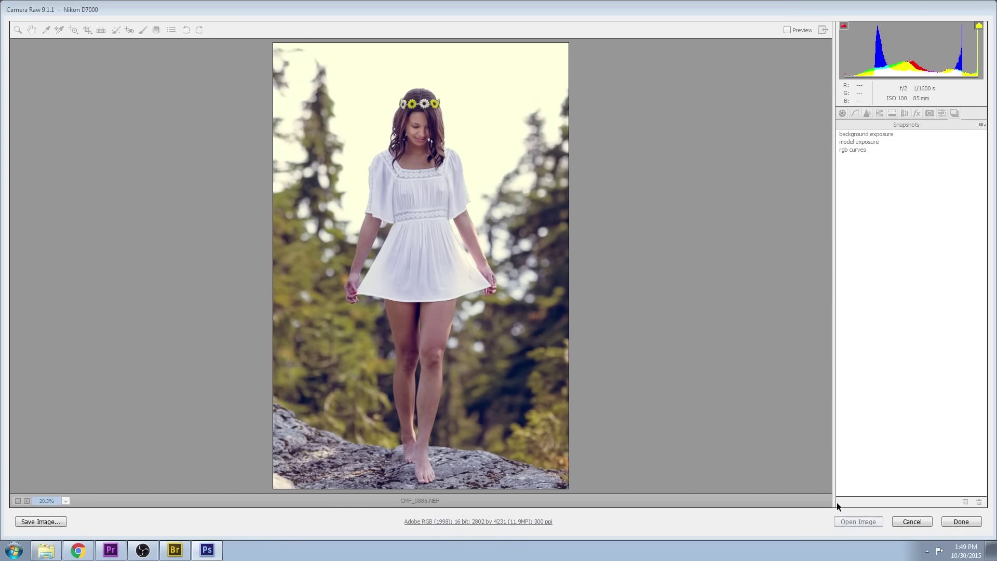
left_click(8, 315)
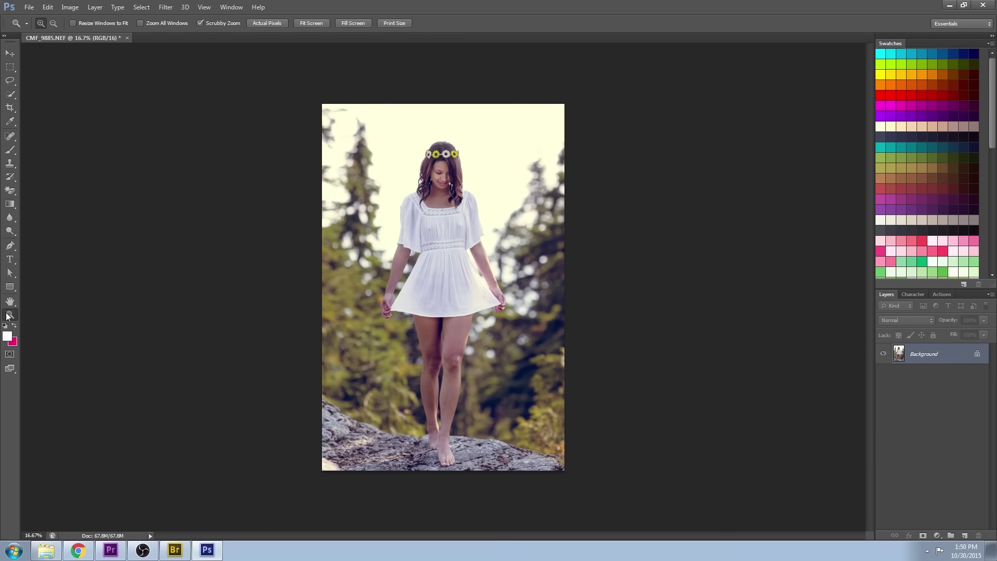
key("ctrl+0")
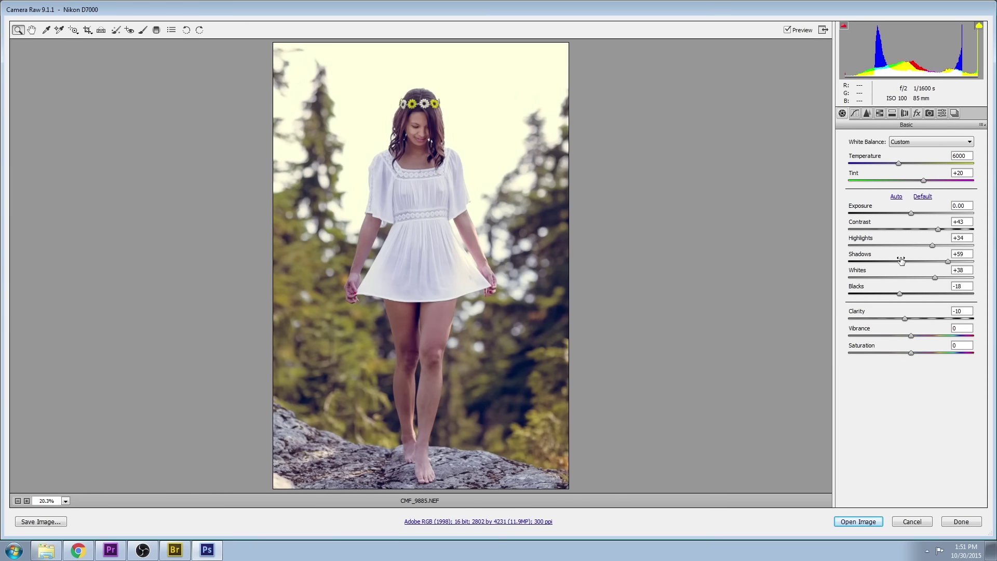
- In Camera Raw, set Shadows to +21, Blacks to +18, Whites to -45 and Highlights to -70, and open this darker version in Photoshop
left_click_drag(948, 260, 924, 261)
left_click_drag(900, 294, 883, 277)
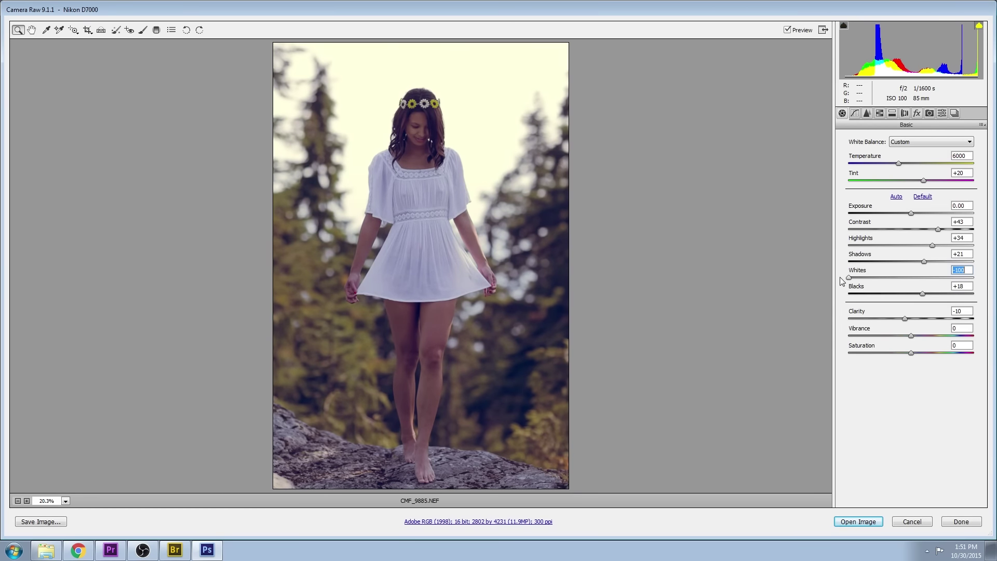
left_click_drag(933, 245, 868, 245)
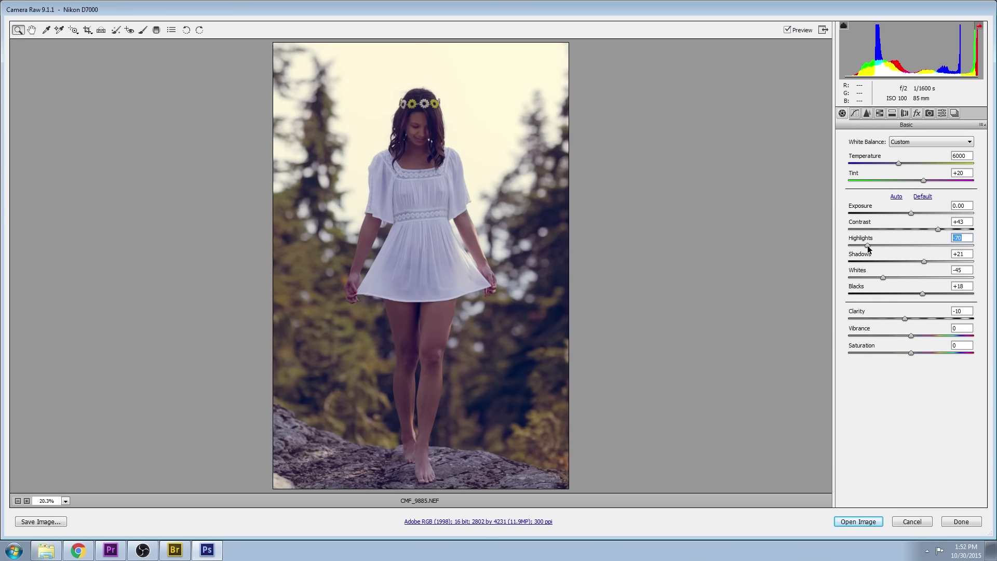
left_click(869, 521)
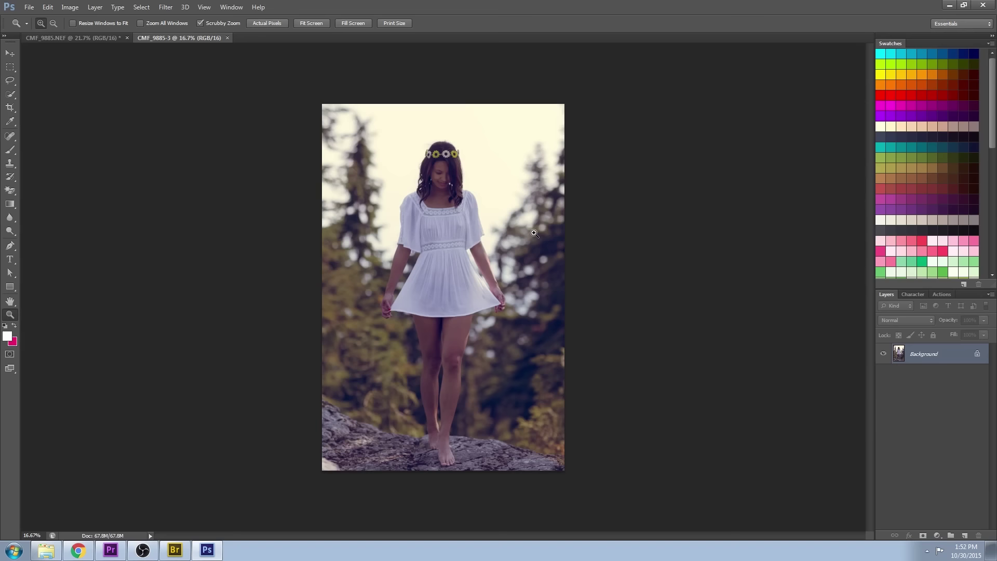
- Copy the darker image into CMF_9885.NEF as a new layer, close its separate document and align the layer with the background
left_click(9, 53)
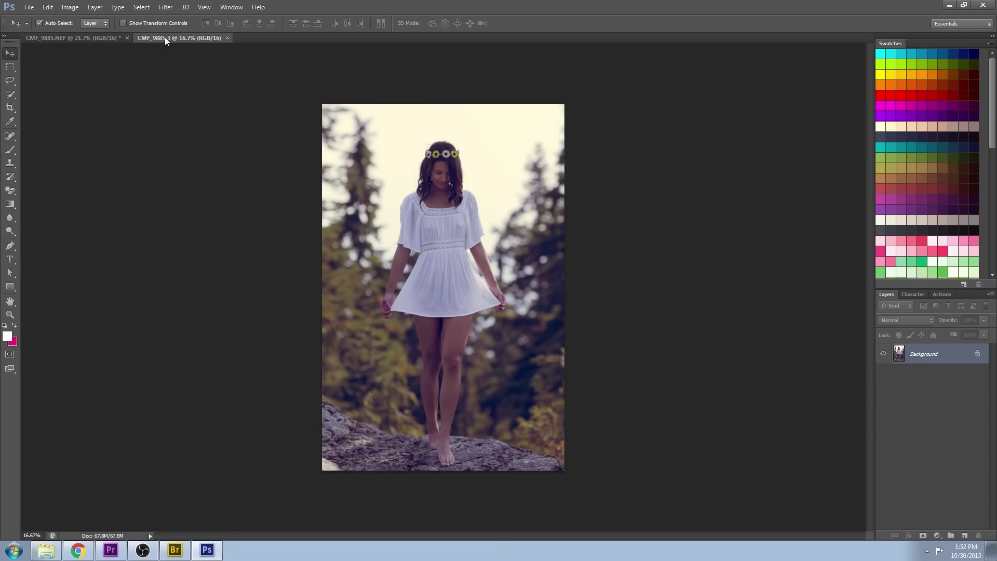
left_click_drag(164, 36, 414, 149)
left_click_drag(425, 274, 295, 232)
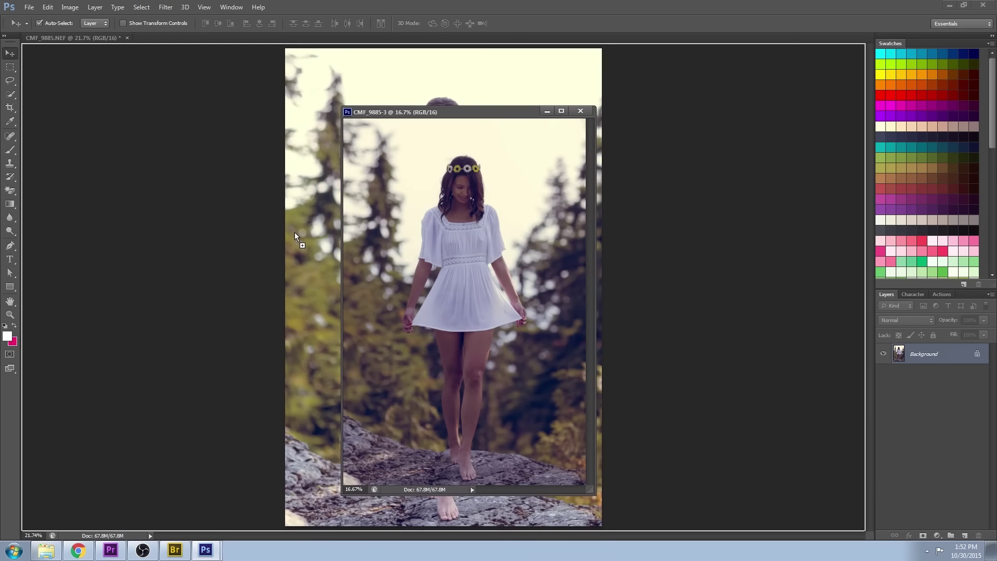
left_click(580, 111)
left_click(500, 207)
left_click_drag(359, 181, 457, 194)
- Compare the image with and without the darker Layer 1 and add a layer mask to that layer
left_click(883, 354)
left_click(883, 354)
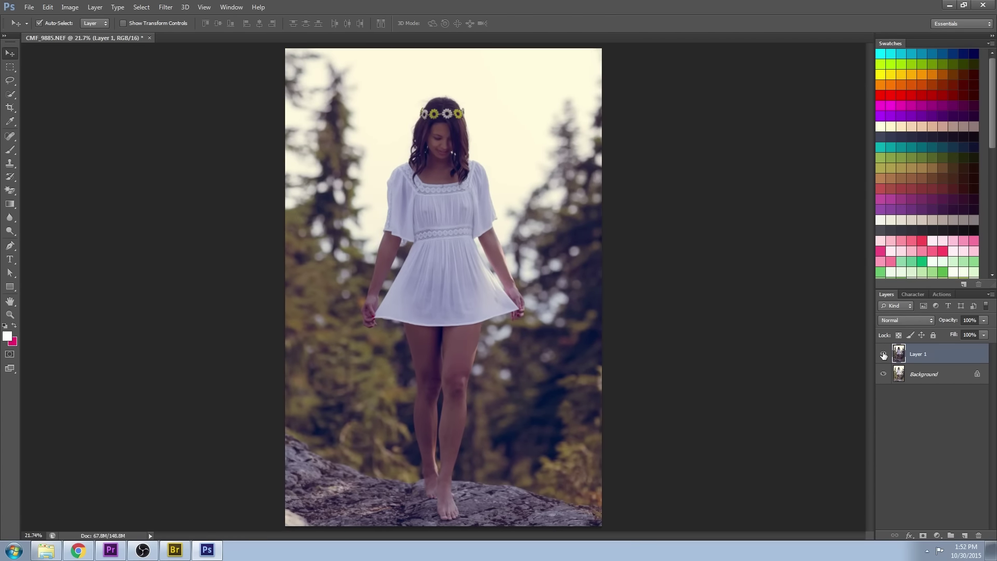
left_click(884, 354)
left_click(884, 354)
left_click(922, 535)
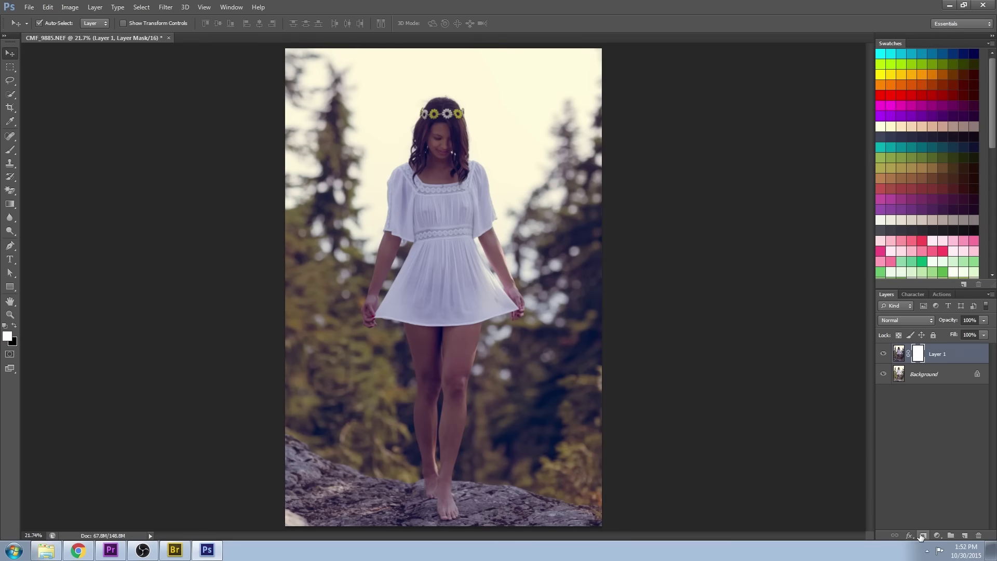
- Paint black with a soft brush on Layer 1's mask over the model and the rock, displaying the mask overlay to check coverage
left_click(9, 150)
left_click(14, 324)
mouse_move(382, 295)
left_mouse_down()
mouse_move(371, 315)
mouse_move(431, 129)
mouse_move(514, 317)
mouse_move(307, 488)
mouse_move(441, 472)
mouse_move(586, 500)
mouse_move(389, 291)
mouse_move(408, 169)
mouse_move(525, 291)
mouse_move(512, 335)
left_mouse_up()
key("bracketright")
key("bracketright")
key("bracketright")
key("backslash")
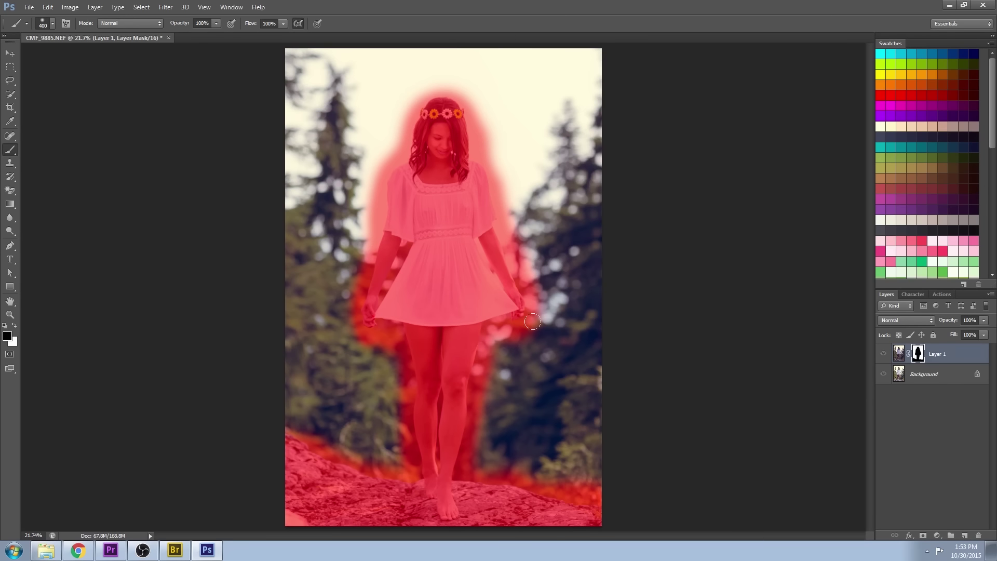
- Hide the mask overlay and compare the whole image with and without the darker Layer 1
key("backslash")
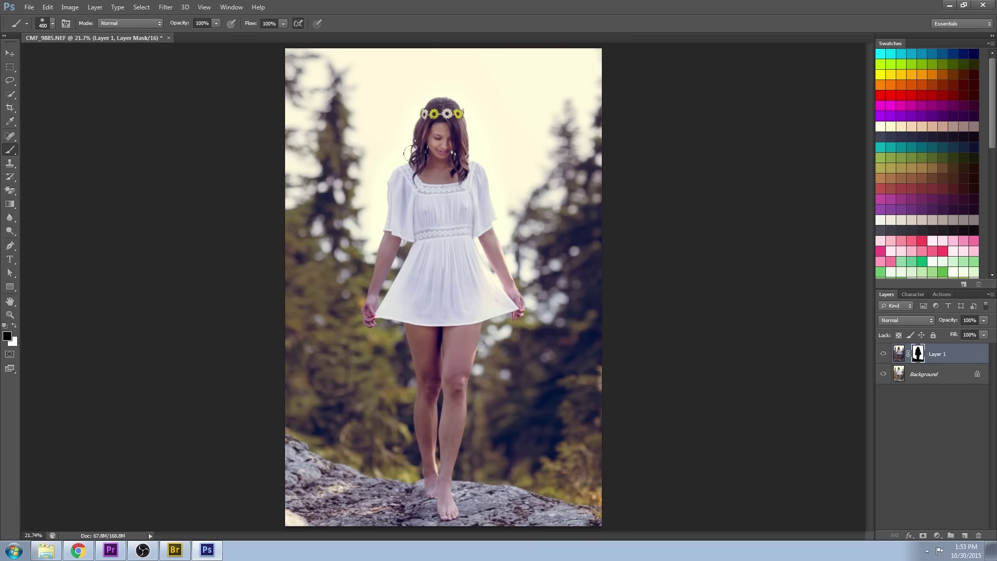
left_click(9, 314)
left_click(411, 292, "alt")
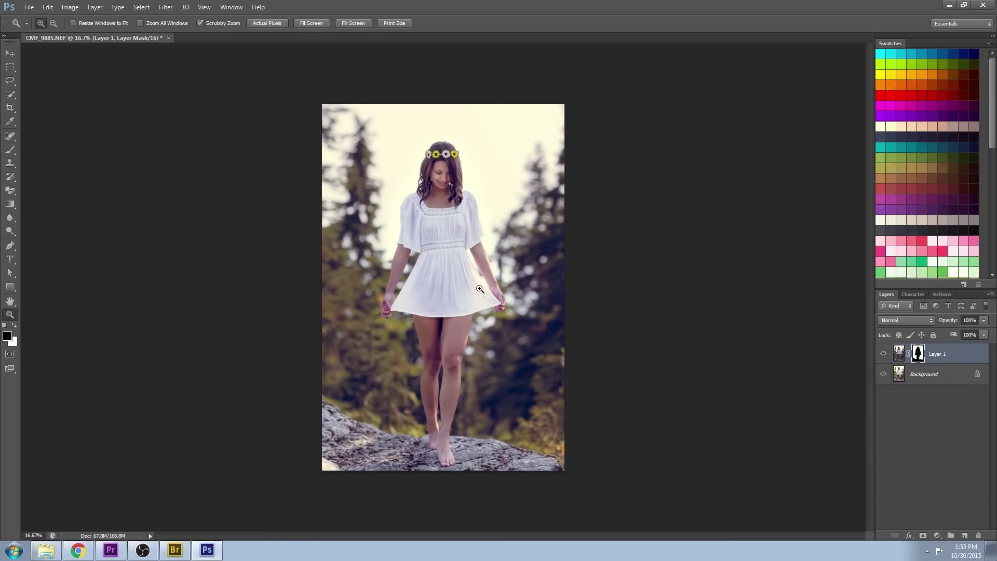
left_click(885, 355)
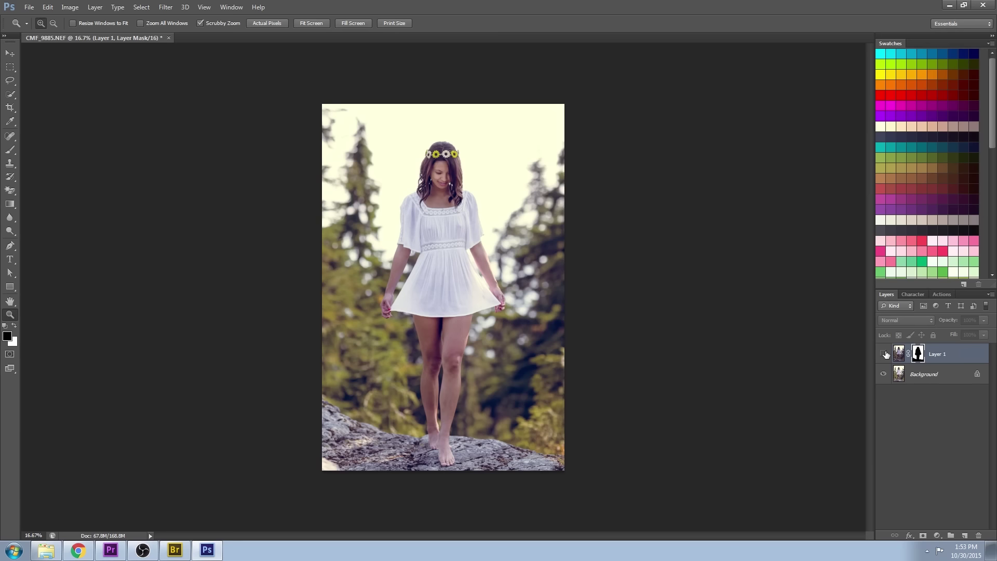
left_click(885, 355)
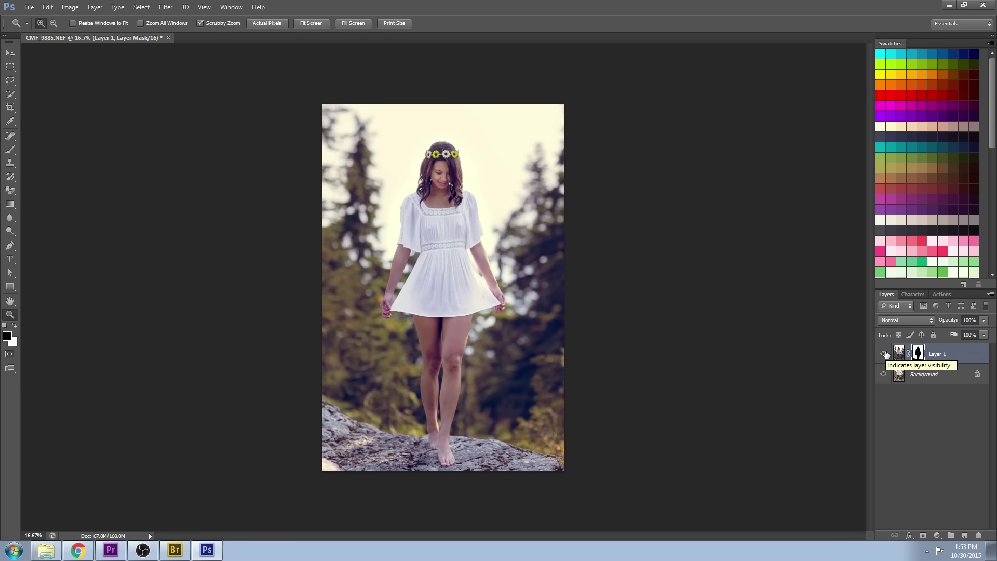
left_click(885, 354)
left_click(885, 354)
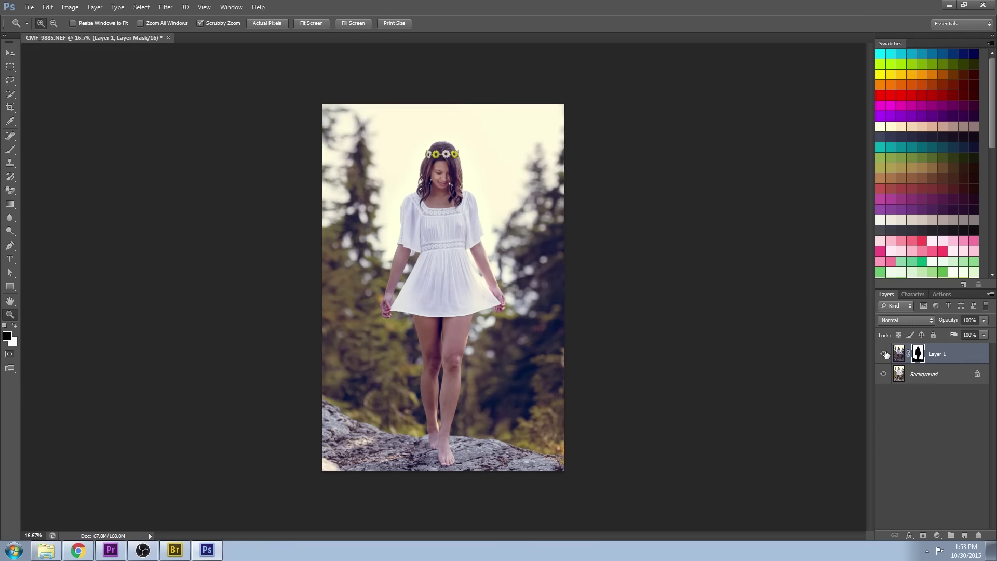
- Reduce Layer 1's opacity to 70%
left_click(983, 321)
left_click(954, 333)
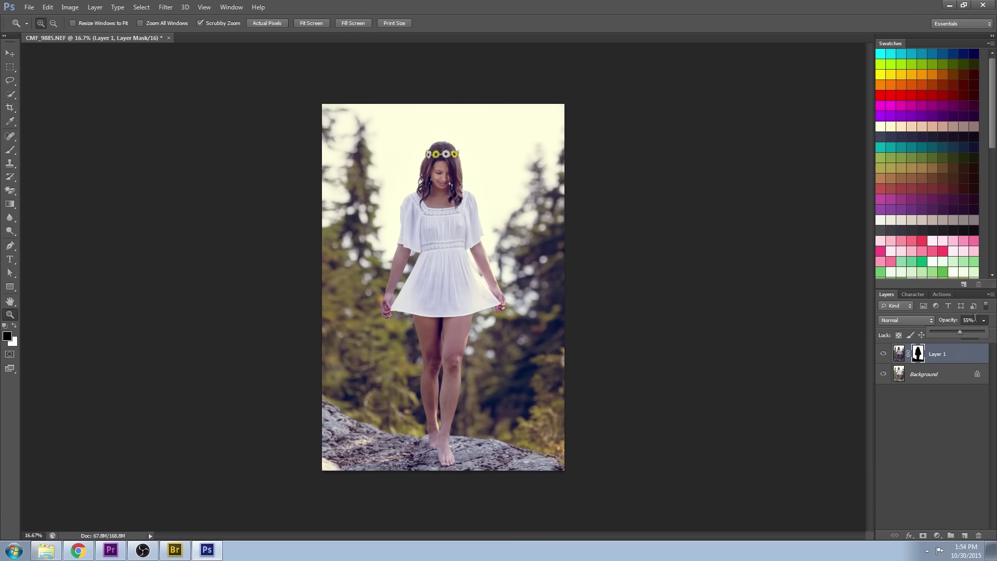
left_click_drag(970, 320, 913, 329)
type("70")
- Inspect Layer 1's mask overlay around the model's legs and the rock at closer view
left_click(899, 353)
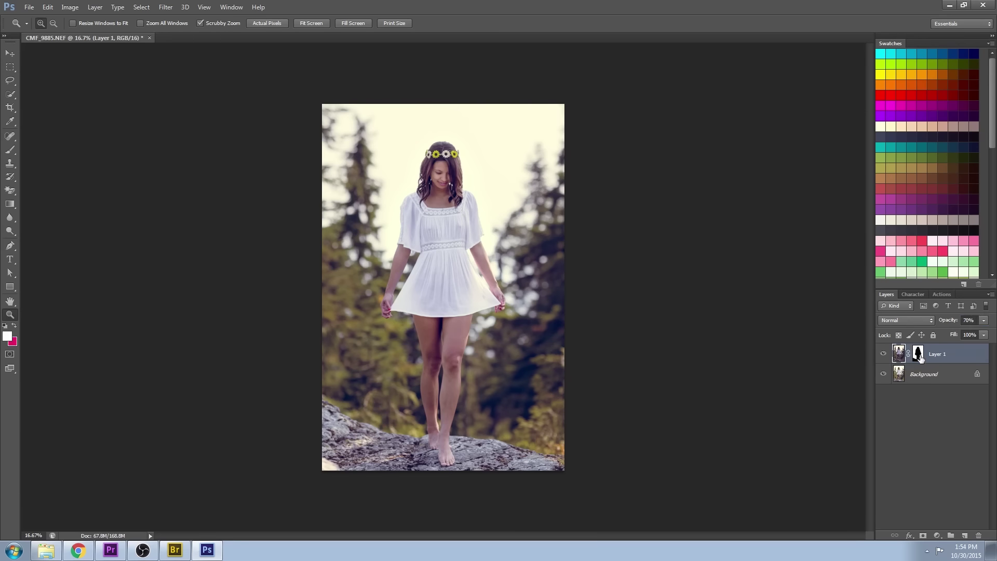
key("backslash")
double_click(469, 426)
left_click(918, 353)
key("backslash")
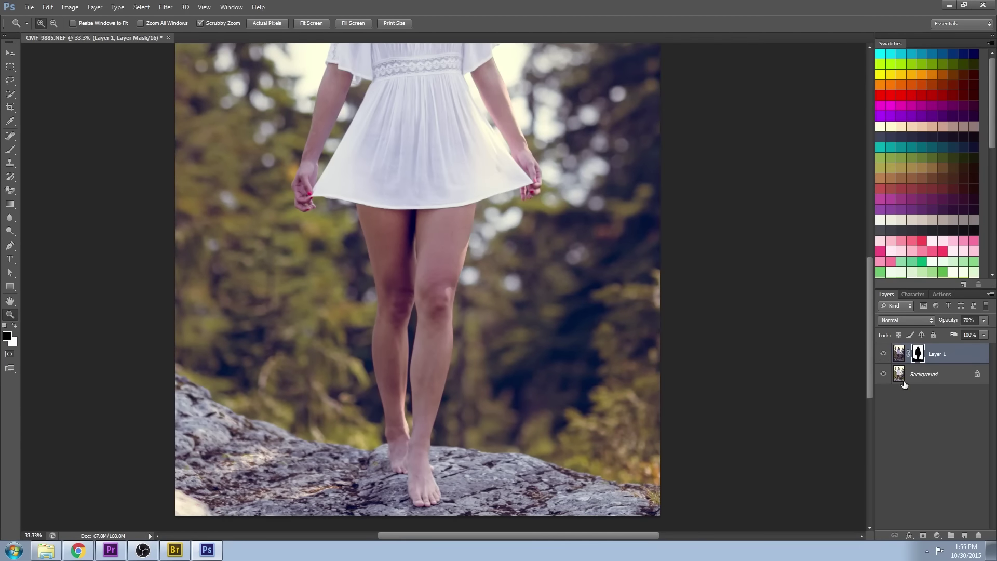
- Target Layer 1's image and Quick Select the model and rock, subtracting the gap between the lower legs
key("ctrl+2")
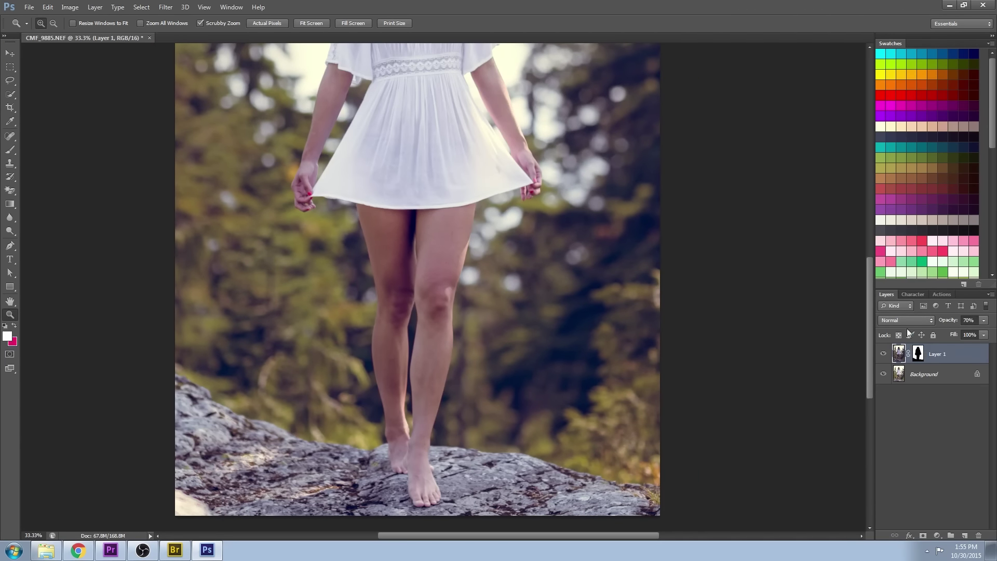
left_click(10, 94)
mouse_move(394, 441)
left_mouse_down()
mouse_move(395, 323)
mouse_move(423, 214)
mouse_move(408, 449)
mouse_move(392, 497)
mouse_move(247, 515)
mouse_move(613, 504)
mouse_move(612, 493)
mouse_move(393, 477)
mouse_move(267, 440)
mouse_move(207, 400)
mouse_move(189, 412)
mouse_move(439, 258)
mouse_move(401, 198)
left_mouse_up()
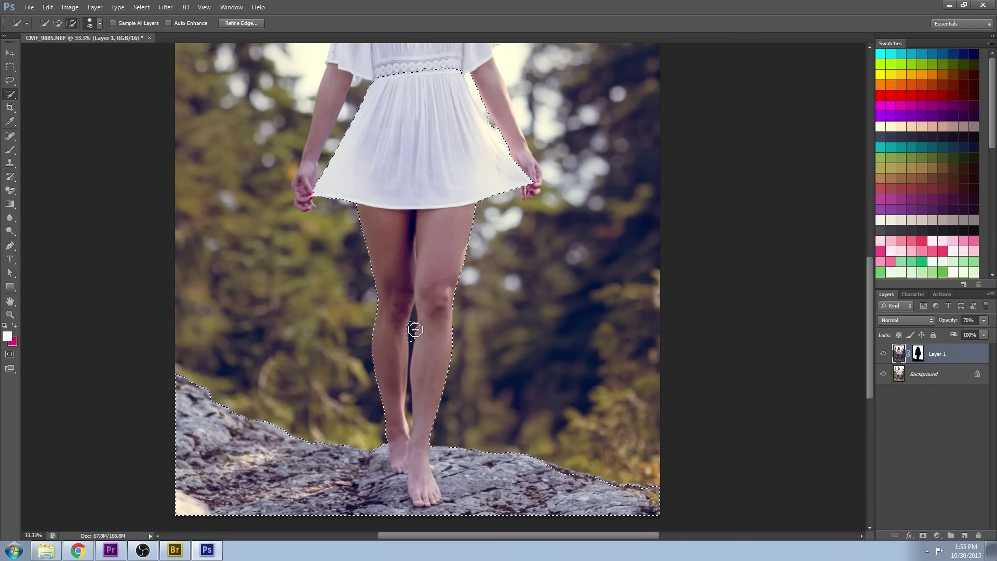
key("bracketleft")
key("bracketleft")
left_click_drag(415, 330, 411, 437)
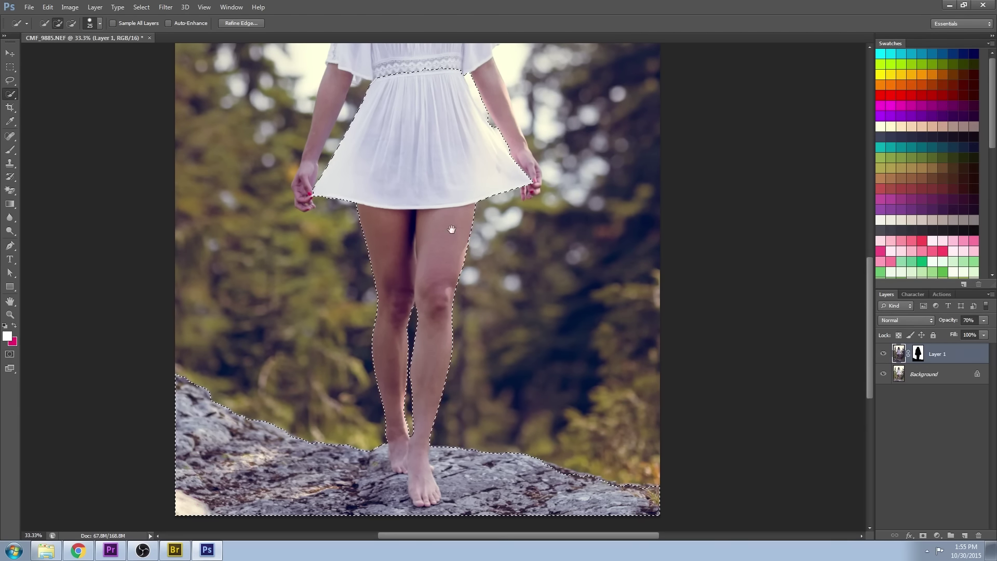
- Add the arm on the image's right side to the selection and subtract the background between that arm and the dress
scroll(452, 225, "up", 5)
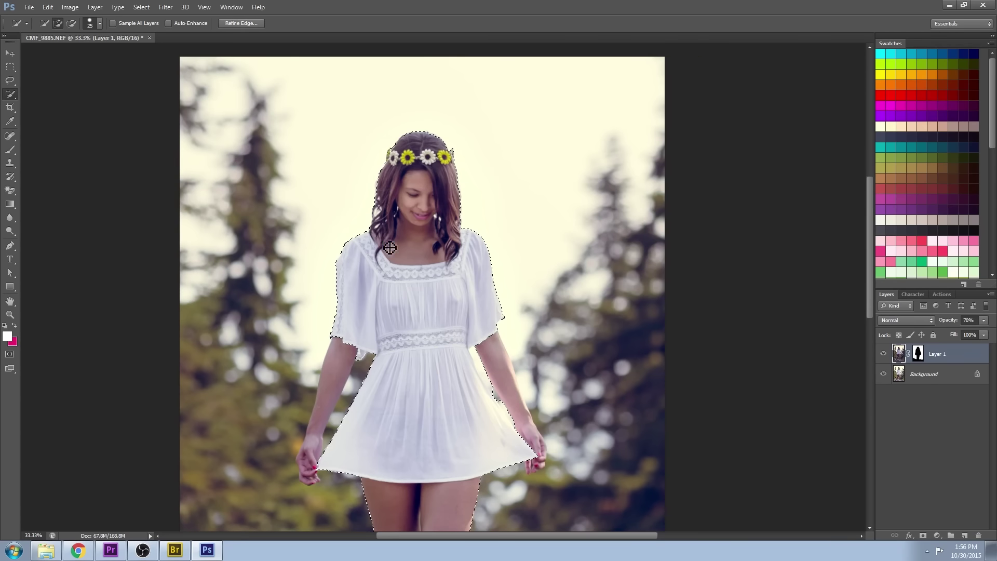
scroll(311, 467, "down", 5)
key("bracketright")
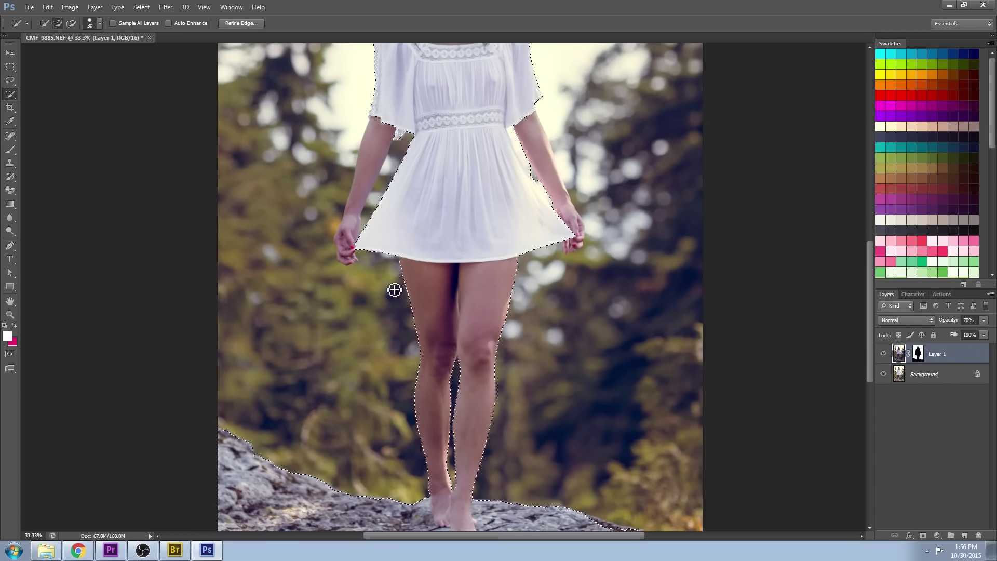
key("bracketright")
mouse_move(537, 169)
left_mouse_down()
mouse_move(556, 166)
mouse_move(574, 242)
mouse_move(564, 251)
left_mouse_up()
left_click_drag(532, 173, 547, 205, "alt")
left_click(521, 168)
left_click(535, 175, "alt")
mouse_move(617, 52)
left_mouse_down()
mouse_move(594, 163)
mouse_move(565, 227)
left_mouse_up()
- Add the arm and part of the hand on the image's left side to the selection
left_click(300, 415)
left_click(10, 80)
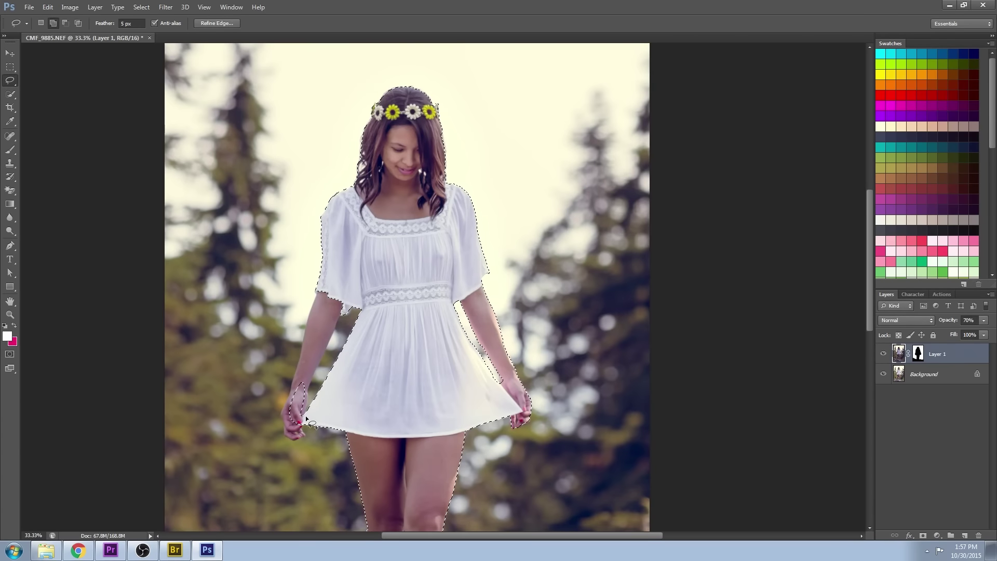
key("w")
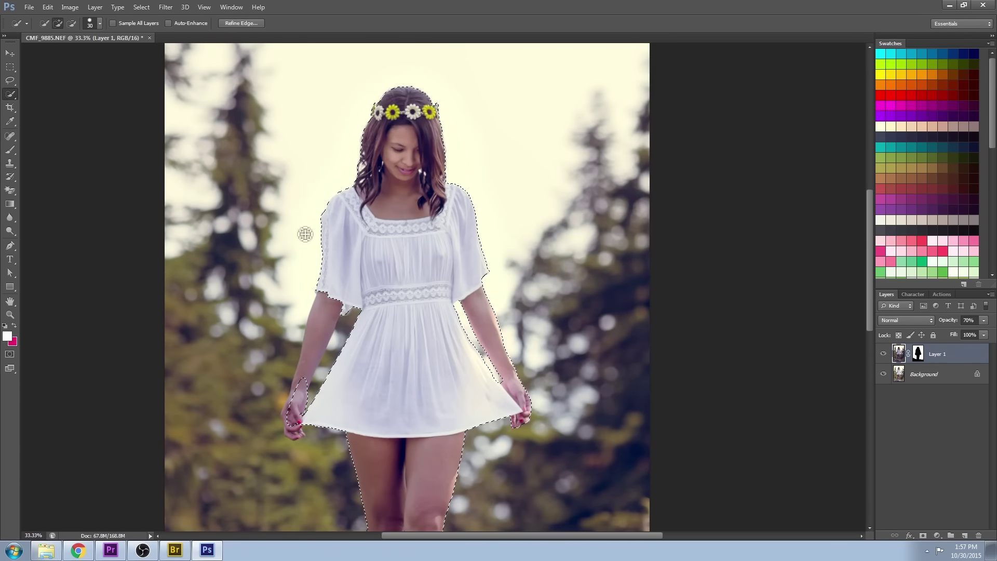
mouse_move(362, 251)
left_mouse_down()
mouse_move(301, 413)
mouse_move(336, 362)
mouse_move(327, 381)
left_mouse_up()
- With an 8-pixel Quick Selection brush, subtract the gap between the image-left arm and the dress and add that hand's fingers
key("z")
left_click_drag(296, 448, 335, 447)
key("b")
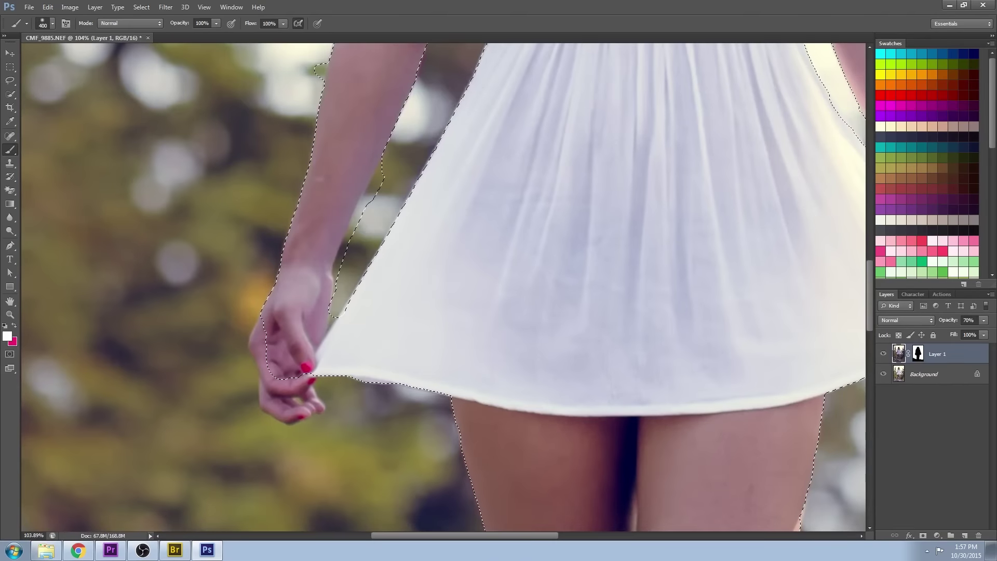
key("w")
key("p")
key("w")
key("bracketleft")
key("bracketleft")
key("bracketleft")
key("bracketleft")
key("bracketleft")
key("bracketleft")
mouse_move(341, 263)
left_mouse_down()
mouse_move(377, 202)
mouse_move(344, 271)
mouse_move(287, 273)
mouse_move(330, 332)
left_mouse_up()
mouse_move(280, 371)
left_mouse_down()
mouse_move(274, 378)
mouse_move(301, 416)
mouse_move(270, 410)
mouse_move(326, 414)
left_mouse_up()
left_click(298, 402, "alt")
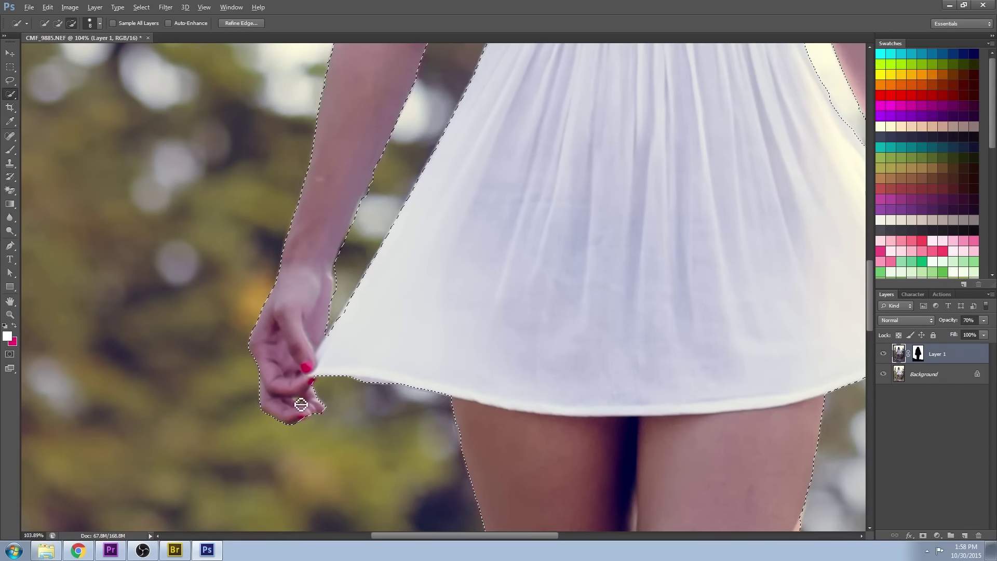
- Check the selection around the upper body and head, and correct it along the rock's right-hand edge with a 9-pixel brush
left_click_drag(475, 94, 330, 474)
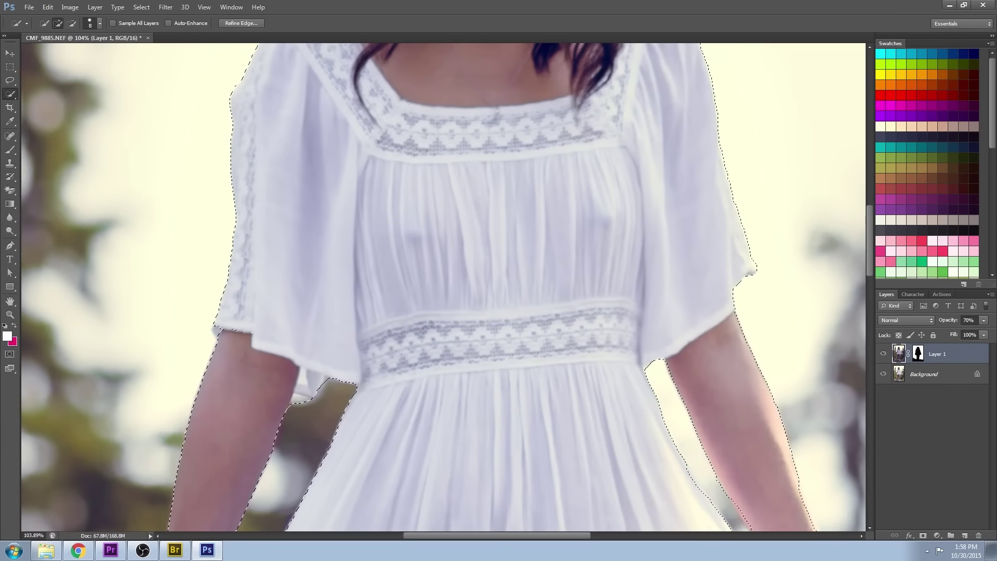
scroll(220, 337, "up", 10)
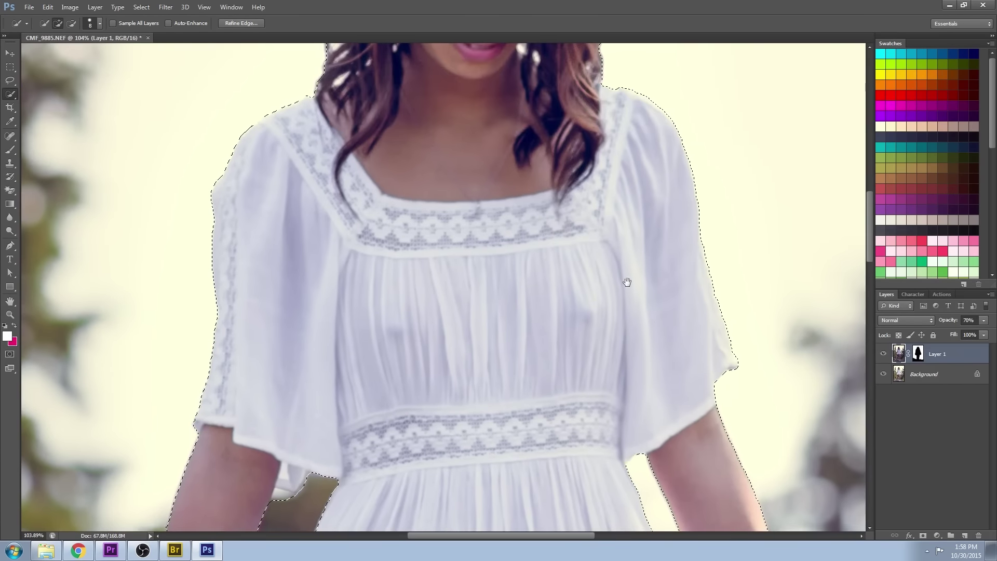
scroll(454, 172, "up", 3)
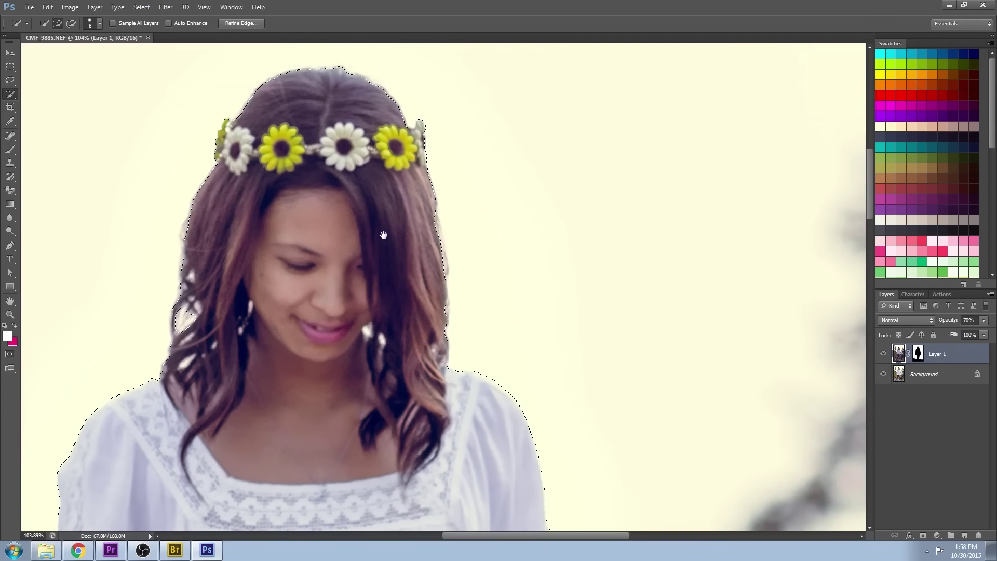
key("z")
left_click_drag(428, 407, 340, 407)
left_click_drag(550, 469, 613, 469)
key("b")
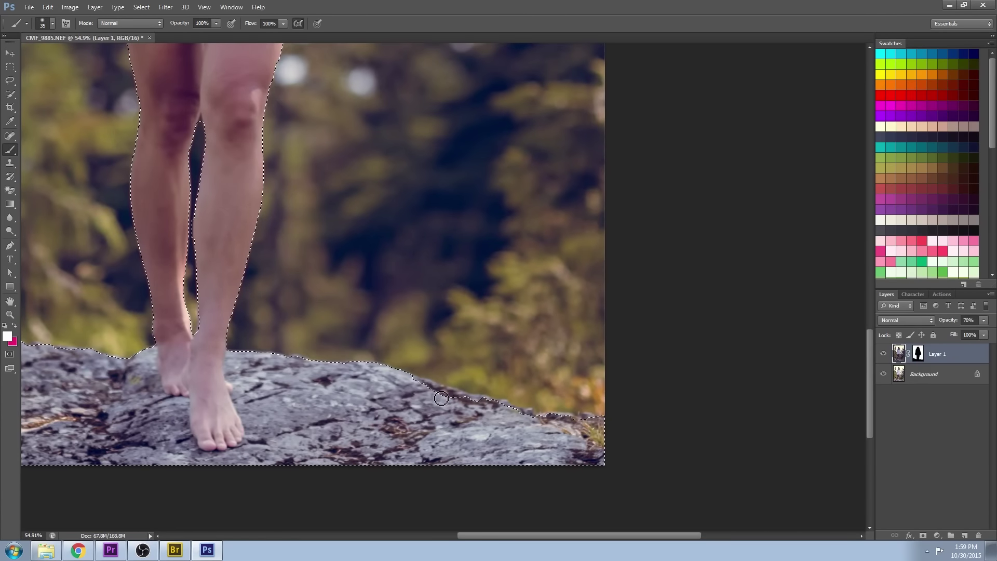
key("w")
key("bracketright")
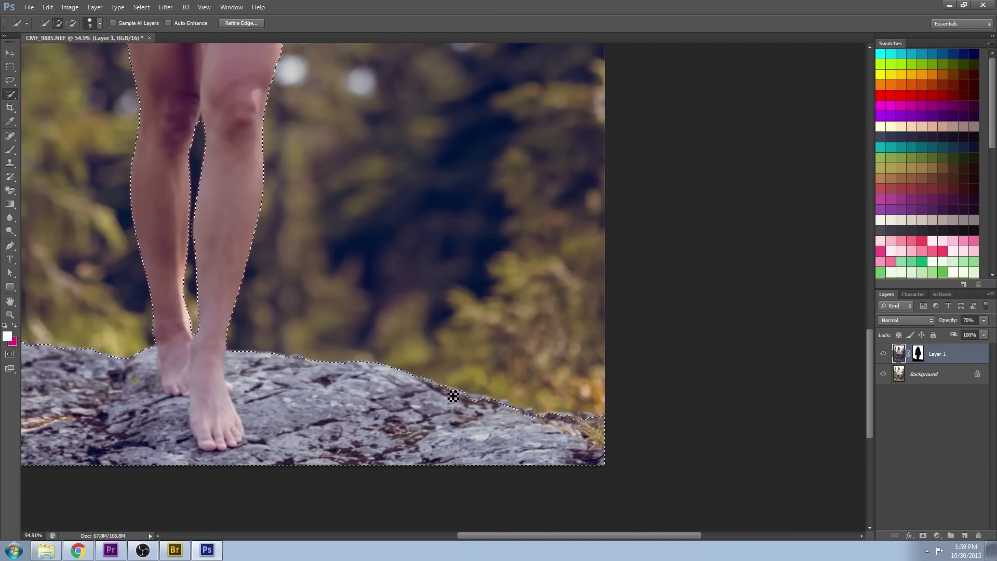
mouse_move(452, 396)
left_mouse_down()
mouse_move(539, 424)
mouse_move(577, 421)
mouse_move(606, 463)
left_mouse_up()
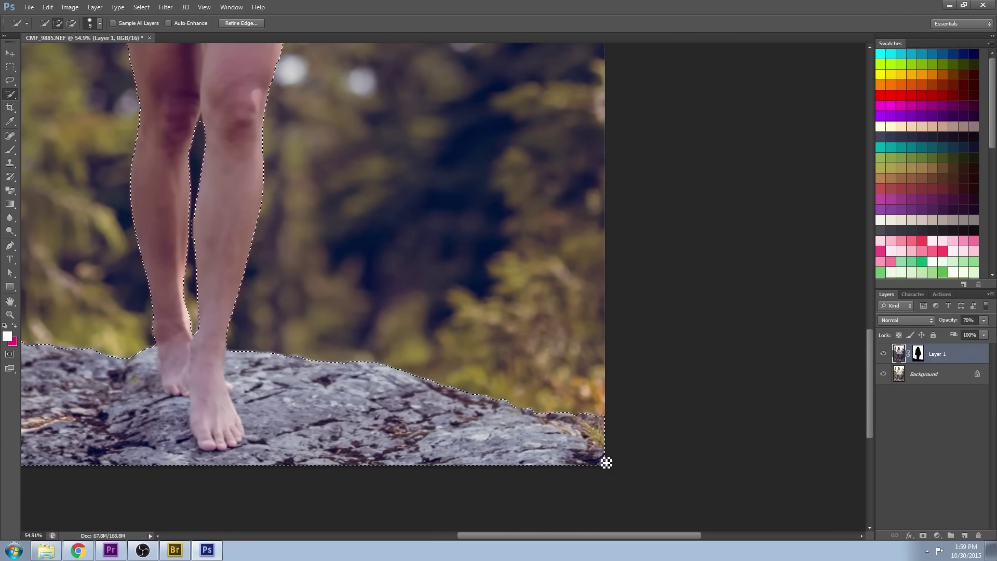
- Refine the selection around the image-right arm and hand, adding the fingers and excluding the gaps beside the forearm and between the fingers
left_click_drag(273, 362, 673, 378)
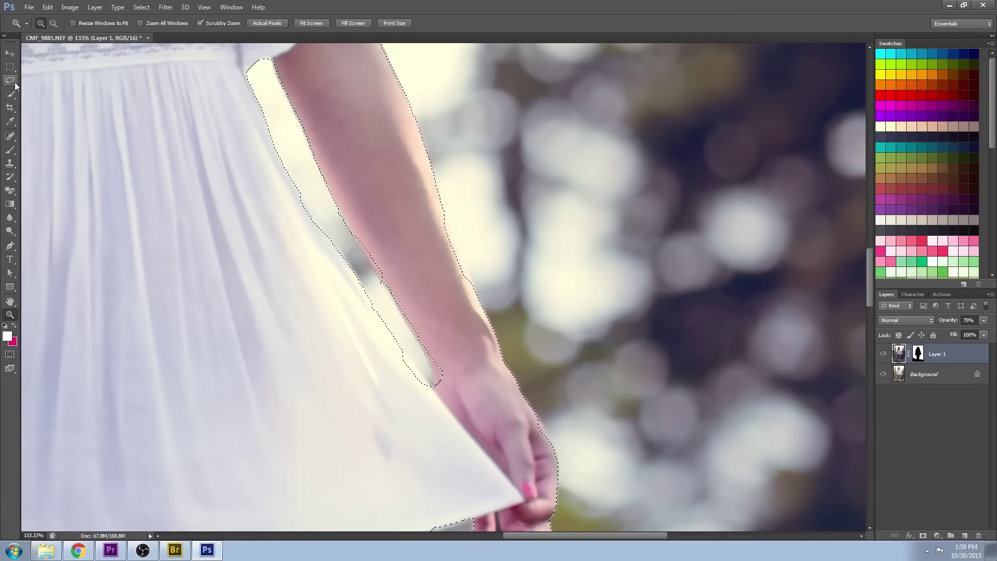
left_click(12, 94)
mouse_move(450, 377)
left_mouse_down()
mouse_move(412, 311)
mouse_move(370, 274)
left_mouse_up()
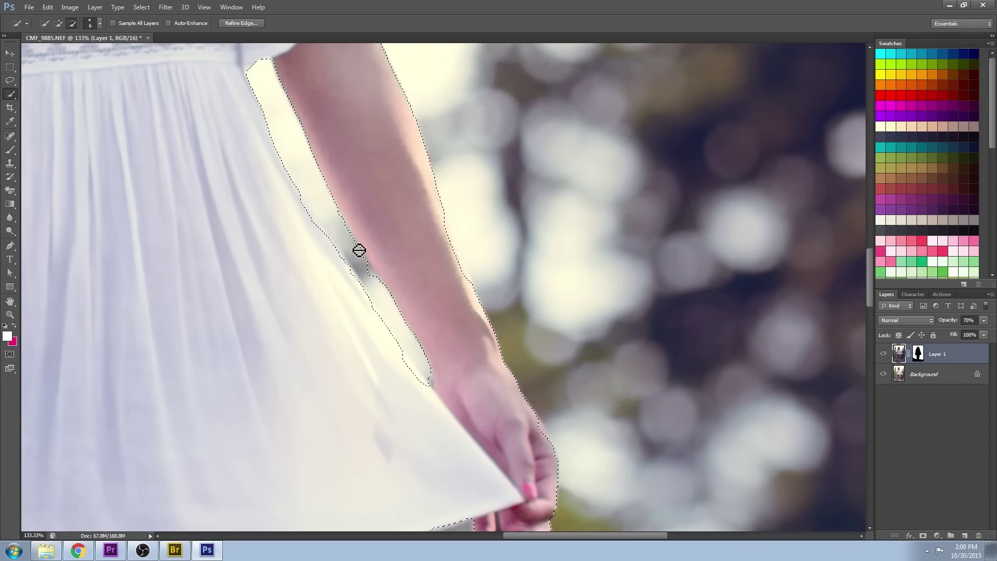
left_click_drag(384, 308, 430, 378)
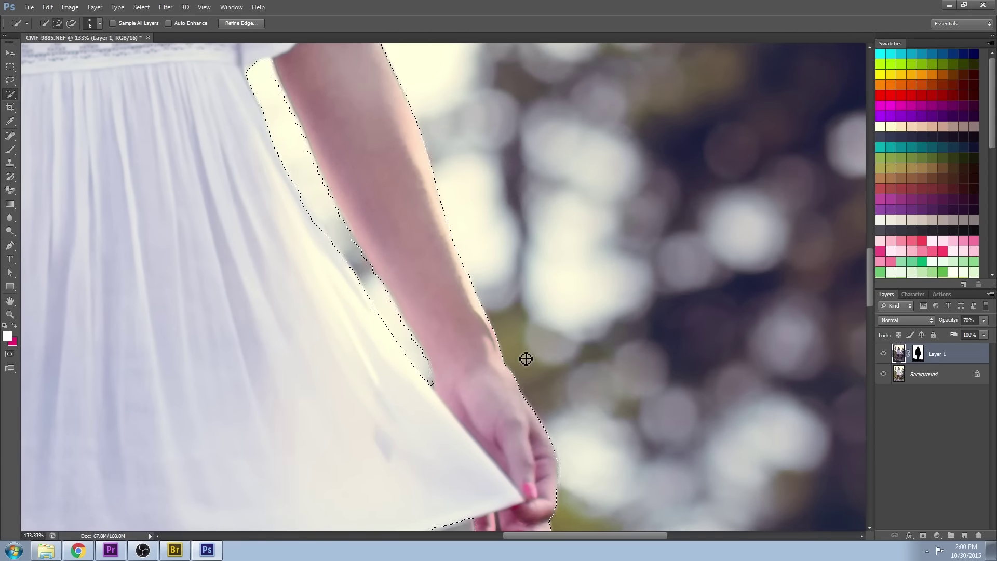
left_click_drag(525, 359, 498, 212)
left_click_drag(469, 422, 527, 393)
left_click(475, 396, "alt")
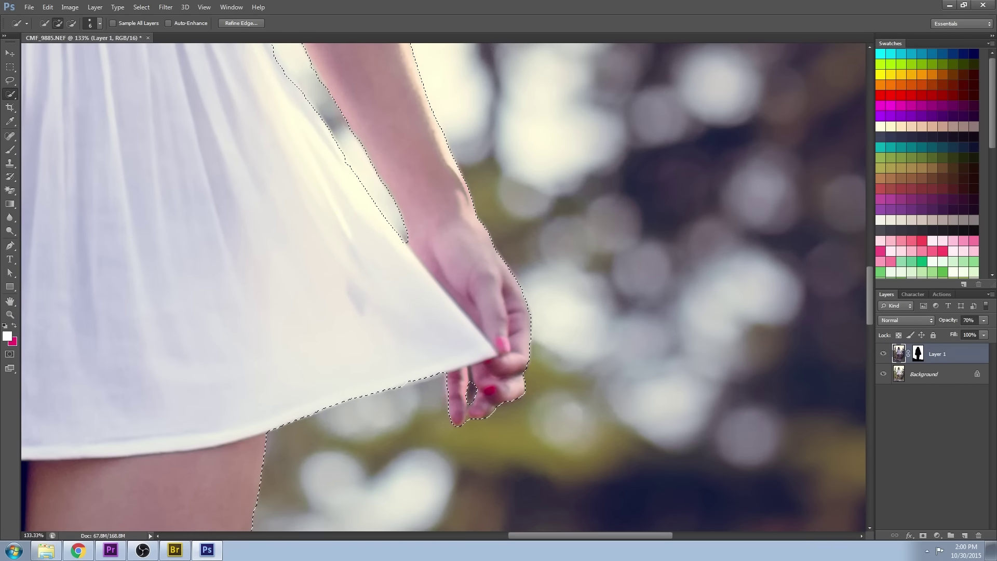
- Open Refine Edge for the finished selection and set the edge detection radius to 0.1 px
key("z")
left_click_drag(366, 368, 139, 301)
scroll(329, 224, "down", 3)
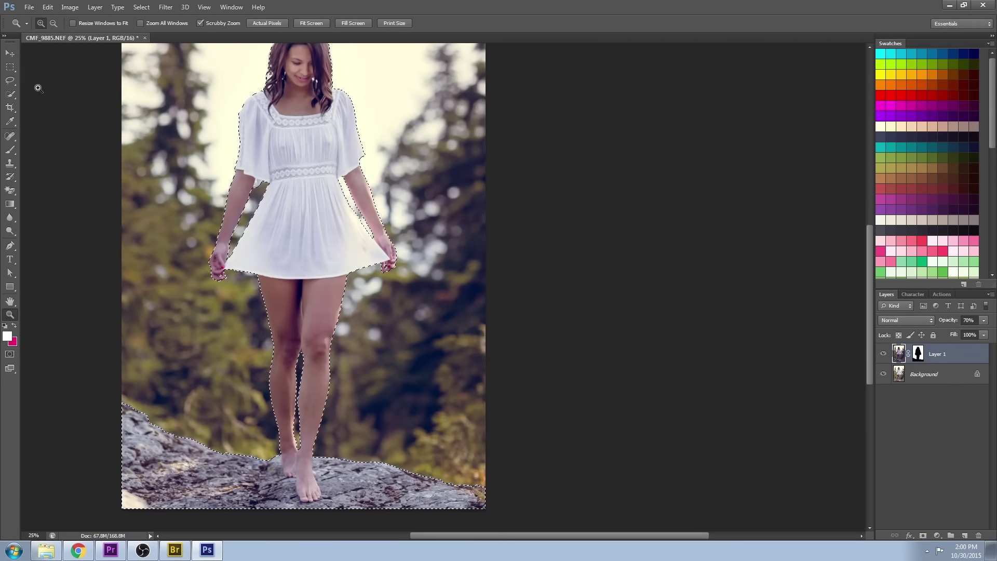
left_click(10, 94)
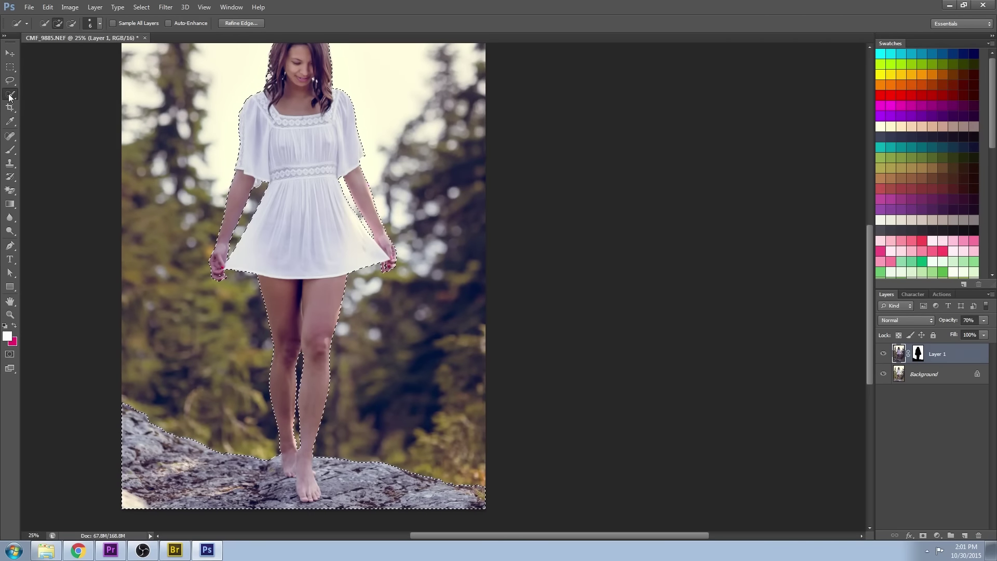
left_click(255, 21)
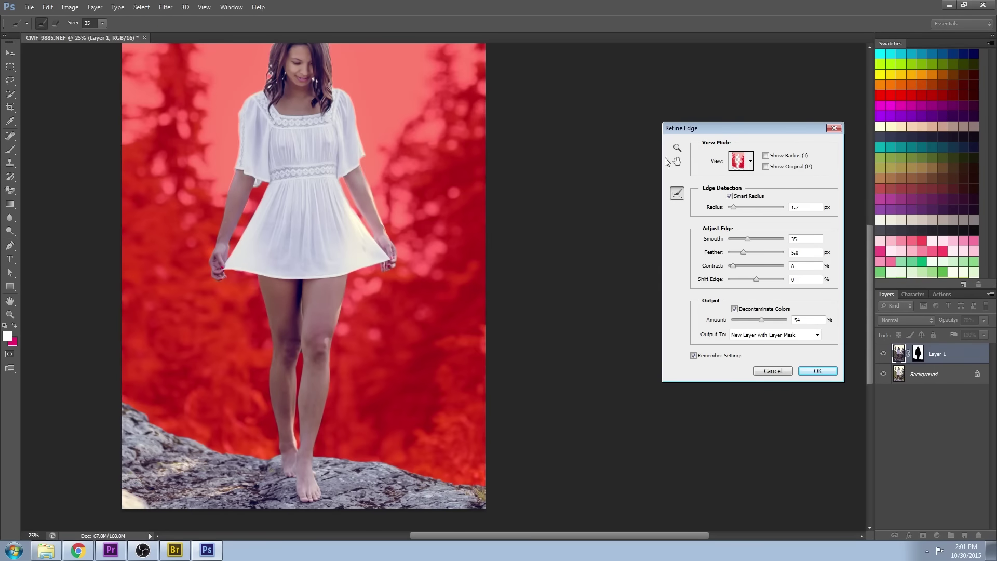
left_click(676, 150)
left_click_drag(183, 176, 234, 182)
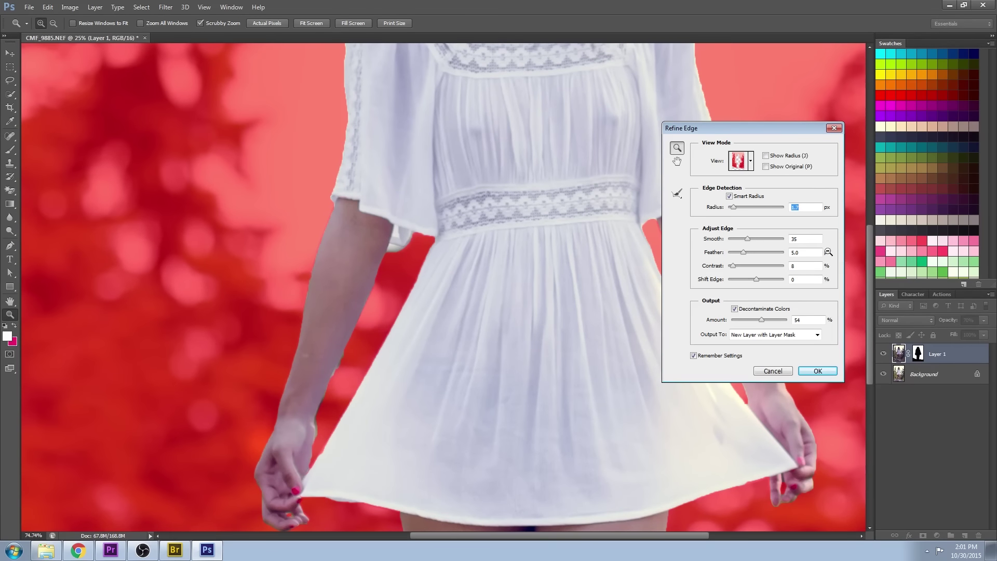
scroll(828, 252, "down", 16)
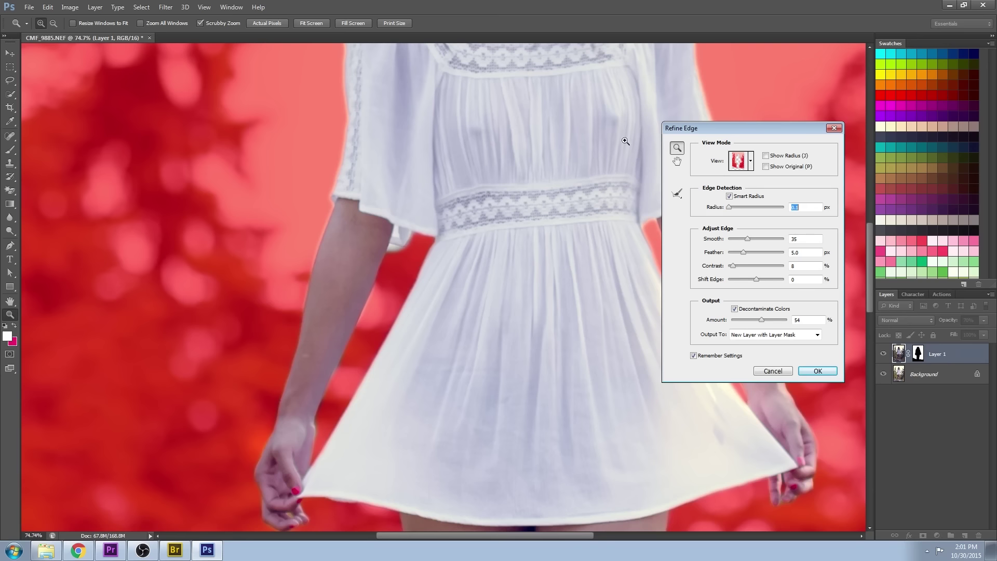
- With the Refine Radius brush, refine the gap between the image-left forearm and the dress, and the edge of the image-right wrist
left_click(677, 194)
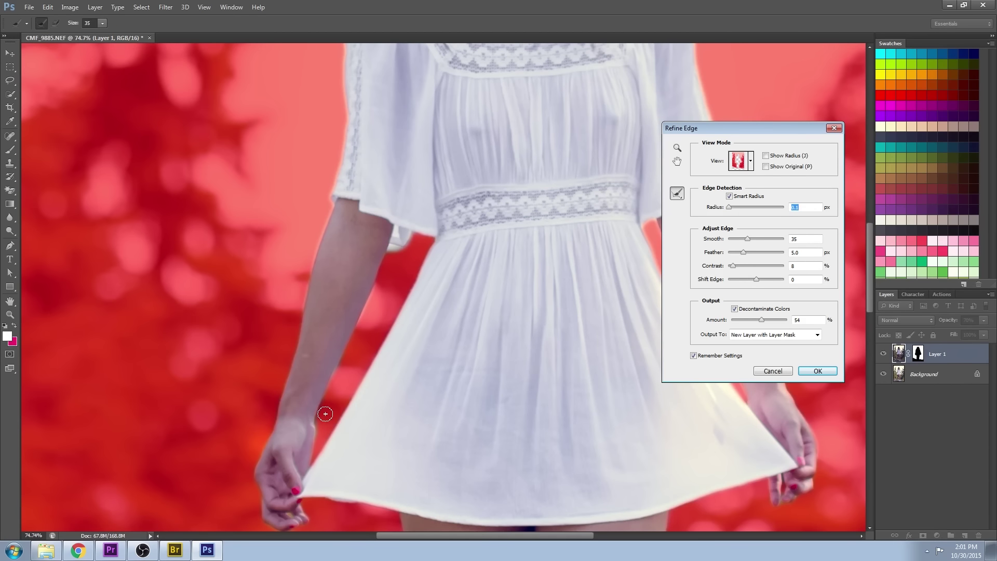
left_click_drag(334, 398, 318, 433)
scroll(397, 262, "down", 15)
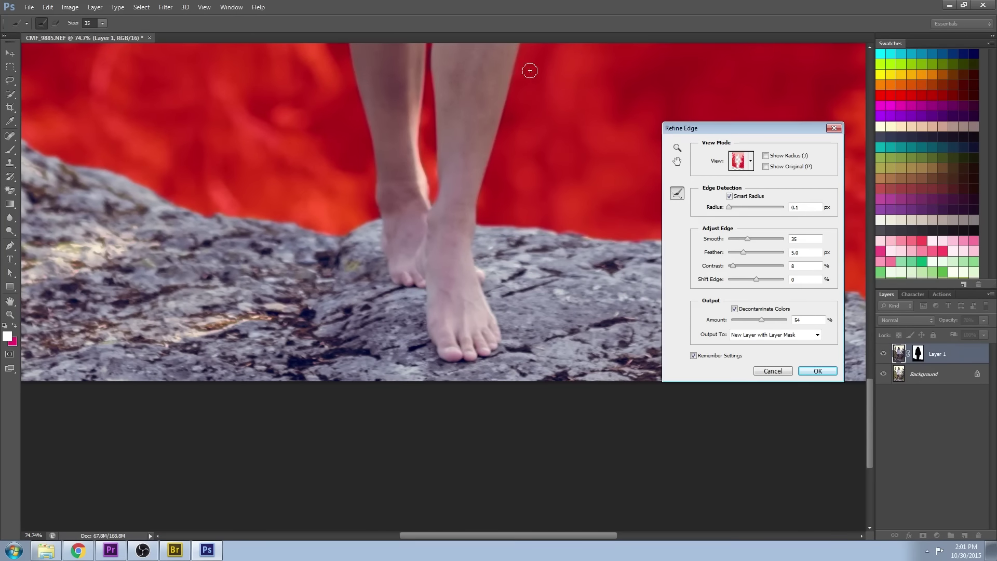
left_click_drag(416, 345, 467, 410)
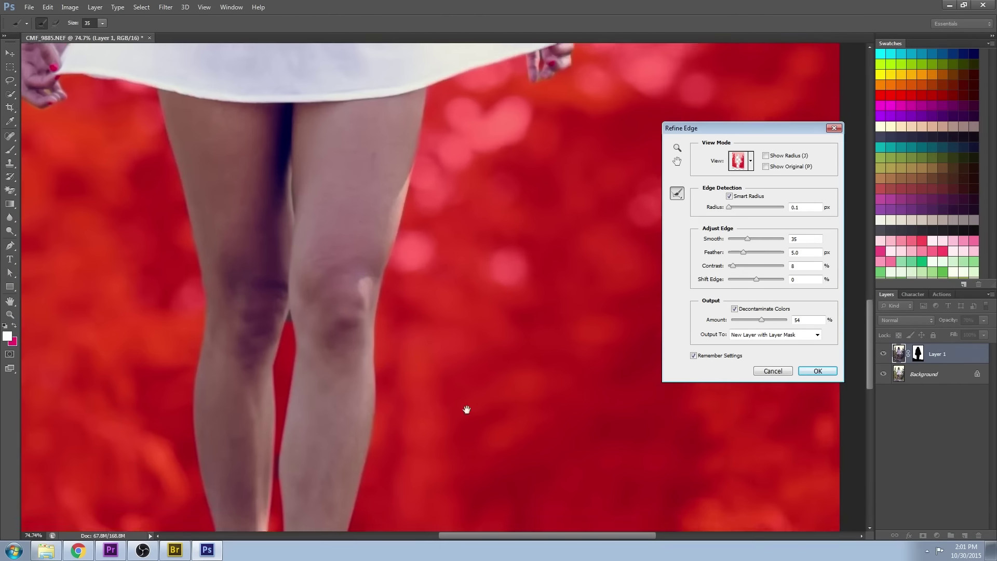
scroll(467, 410, "up", 1)
left_click_drag(396, 169, 348, 248)
key("bracketleft")
key("bracketleft")
key("bracketleft")
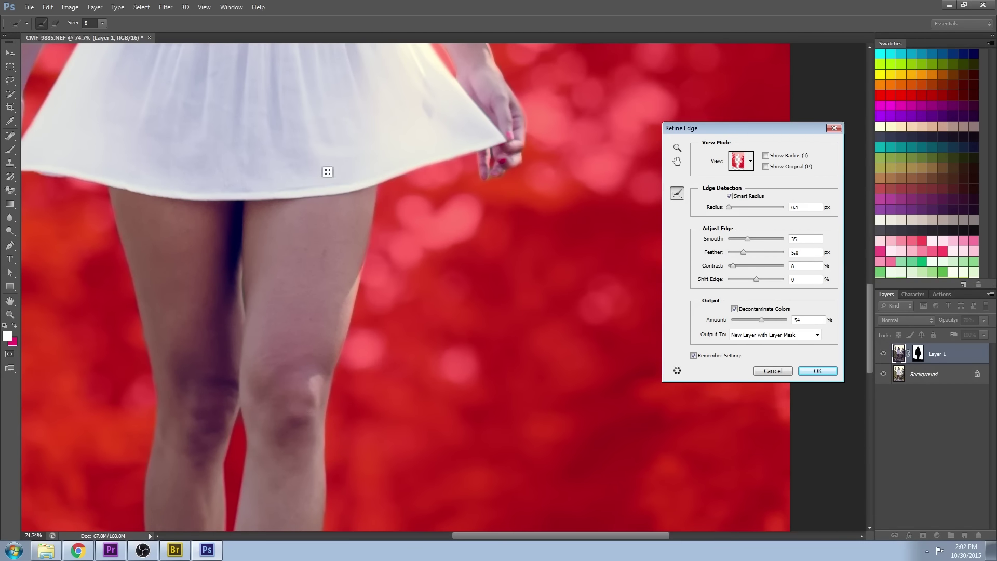
scroll(368, 299, "up", 10)
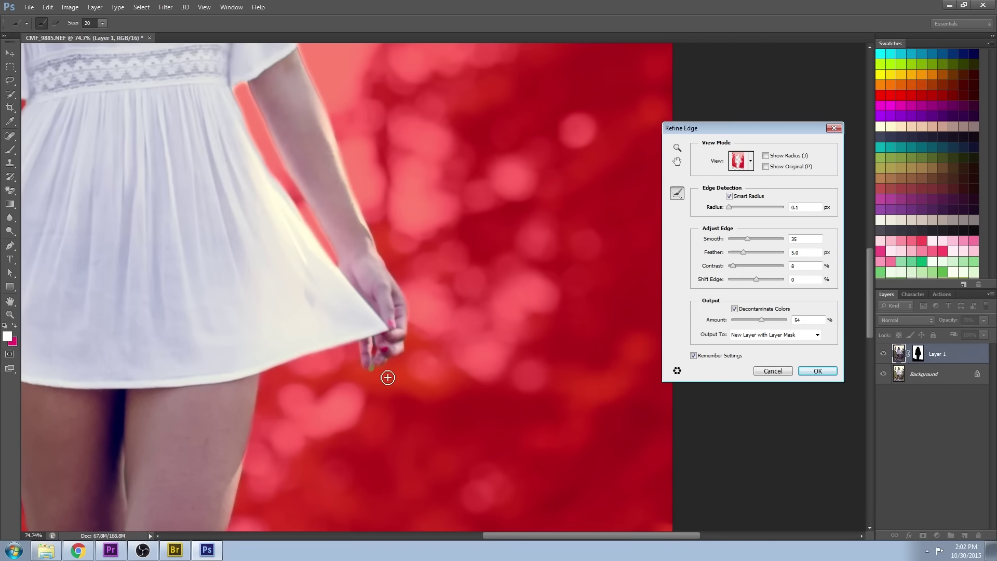
mouse_move(373, 226)
left_mouse_down()
mouse_move(384, 148)
mouse_move(376, 250)
mouse_move(373, 212)
left_mouse_up()
- Check the refined edges around the arms, shoulders and hair, and output the selection to a new layer with a layer mask
mouse_move(370, 130)
left_mouse_down()
mouse_move(379, 298)
mouse_move(422, 414)
left_mouse_up()
left_click_drag(366, 206, 397, 368)
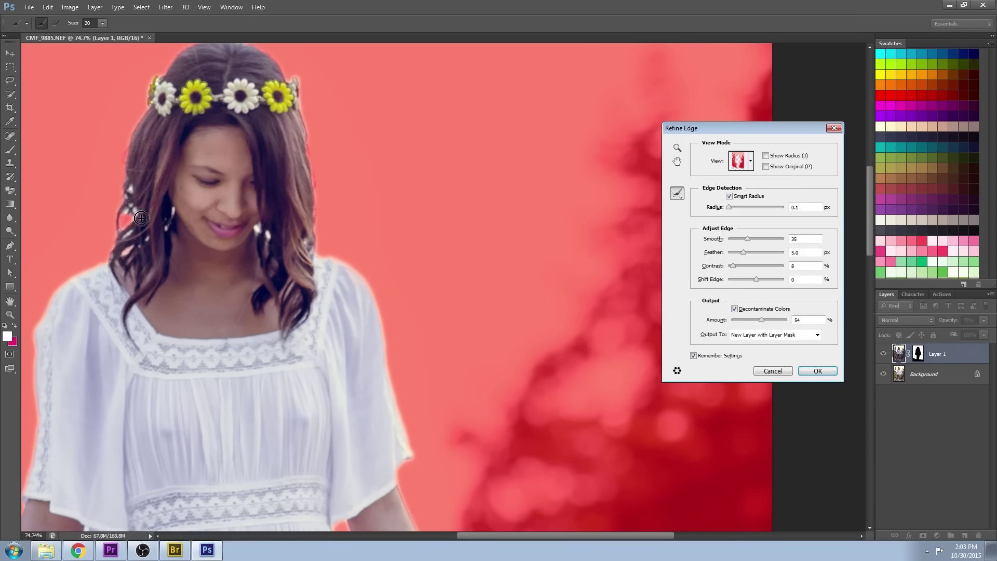
left_click_drag(327, 223, 251, 276)
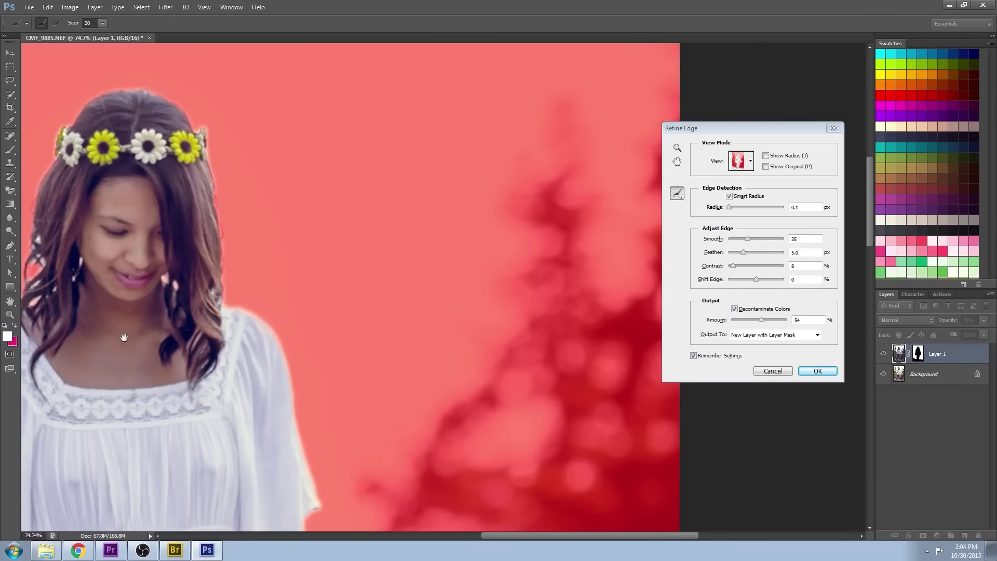
left_click_drag(126, 338, 281, 233)
left_click_drag(321, 482, 372, 432)
left_click(819, 370)
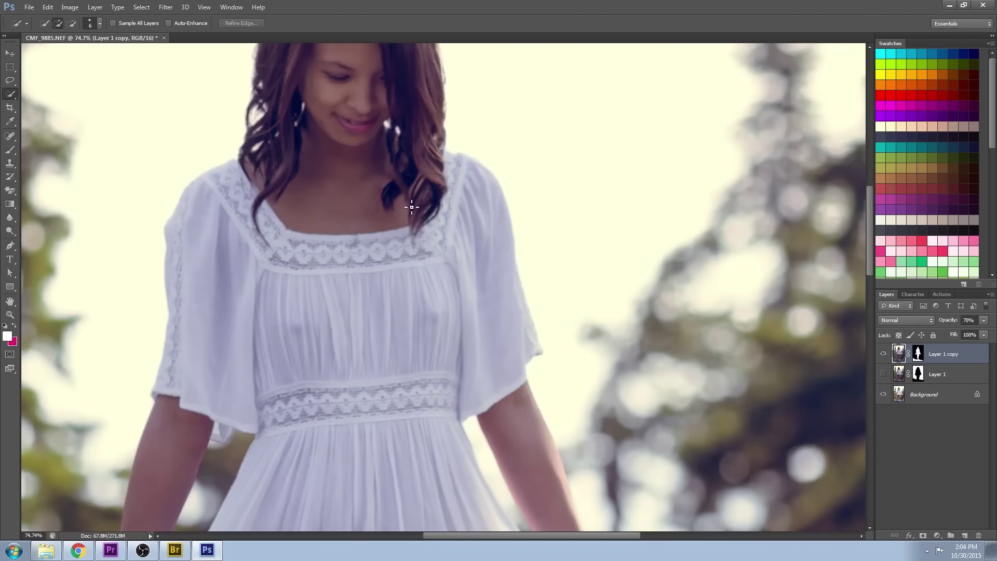
- Compare the image with Layer 1 copy hidden and shown, and invert that layer's mask
left_click(14, 315)
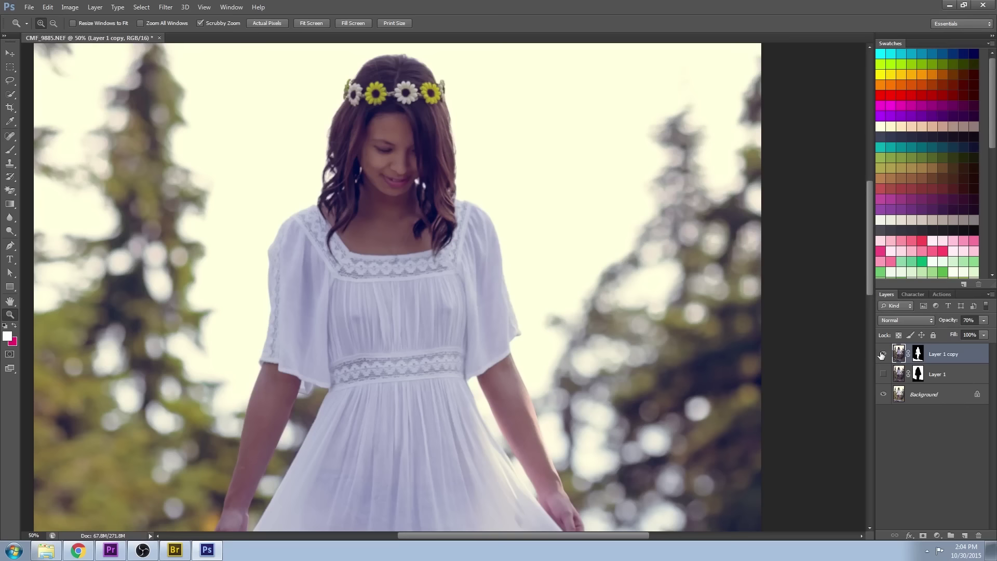
left_click(883, 355)
left_click(883, 354)
left_click(918, 354)
left_click(70, 7)
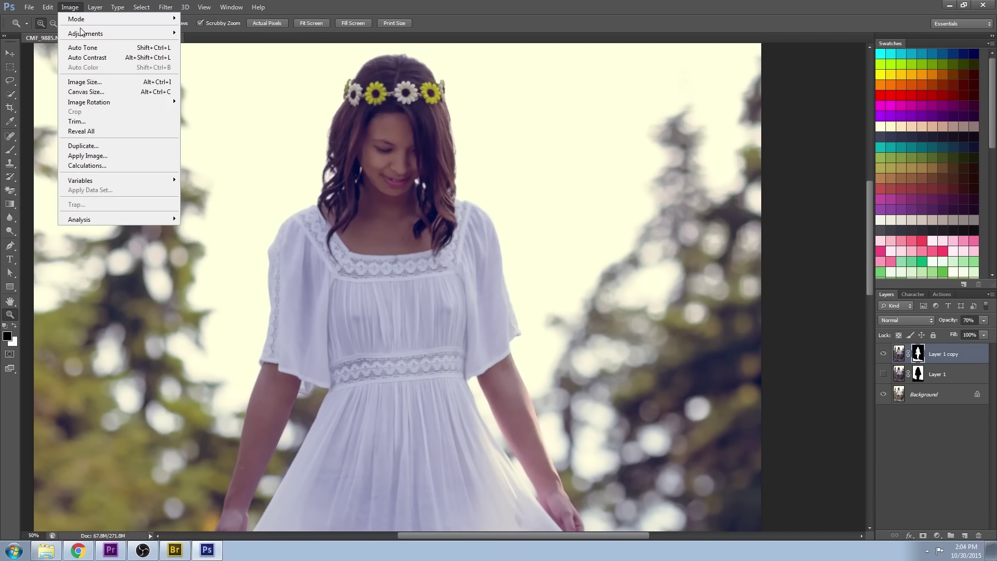
mouse_move(84, 36)
left_click(228, 150)
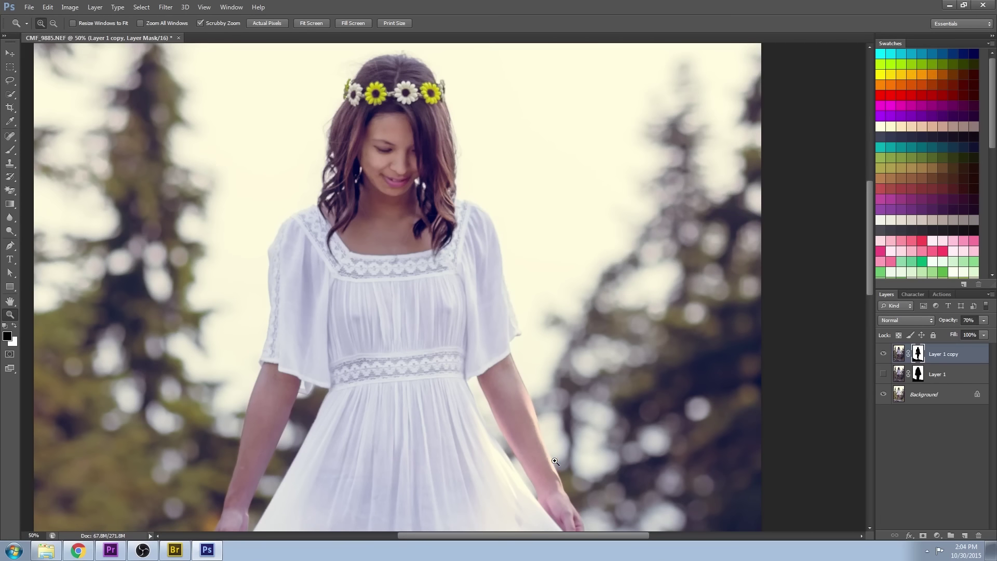
- Compare the whole photo with Layer 1 copy hidden and shown, and inspect the mask edges around the dress and hands
key("ctrl+minus")
key("ctrl+minus")
key("ctrl+minus")
left_click(885, 355)
left_click(885, 354)
left_click(885, 354)
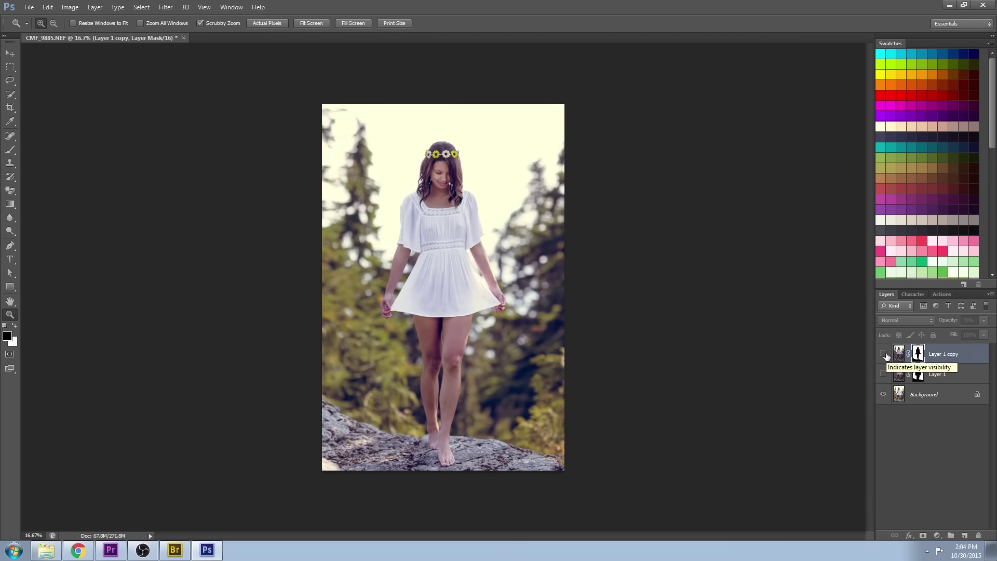
left_click(884, 354)
key("ctrl+plus")
key("ctrl+plus")
key("ctrl+plus")
scroll(512, 437, "down", 3)
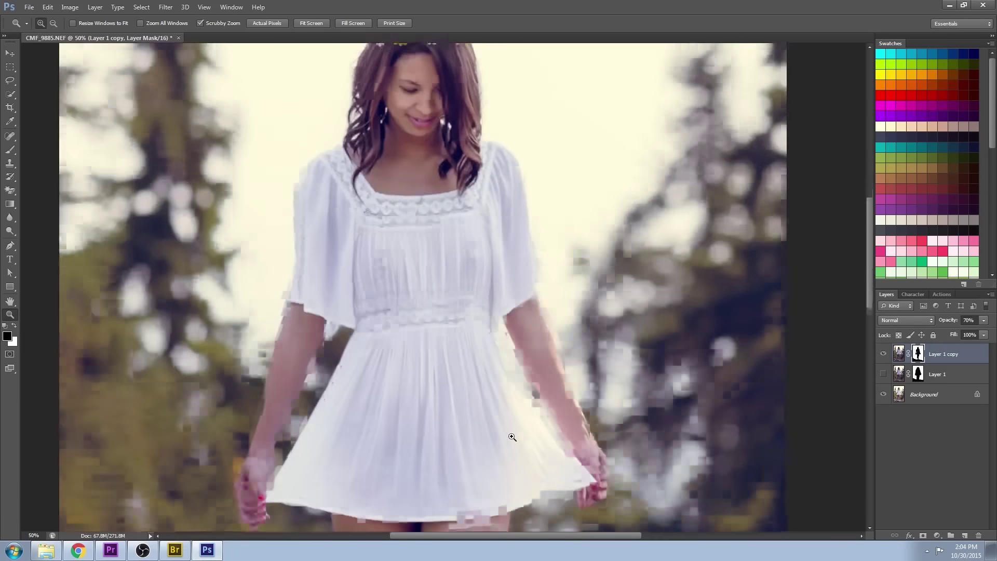
left_click_drag(445, 461, 552, 344)
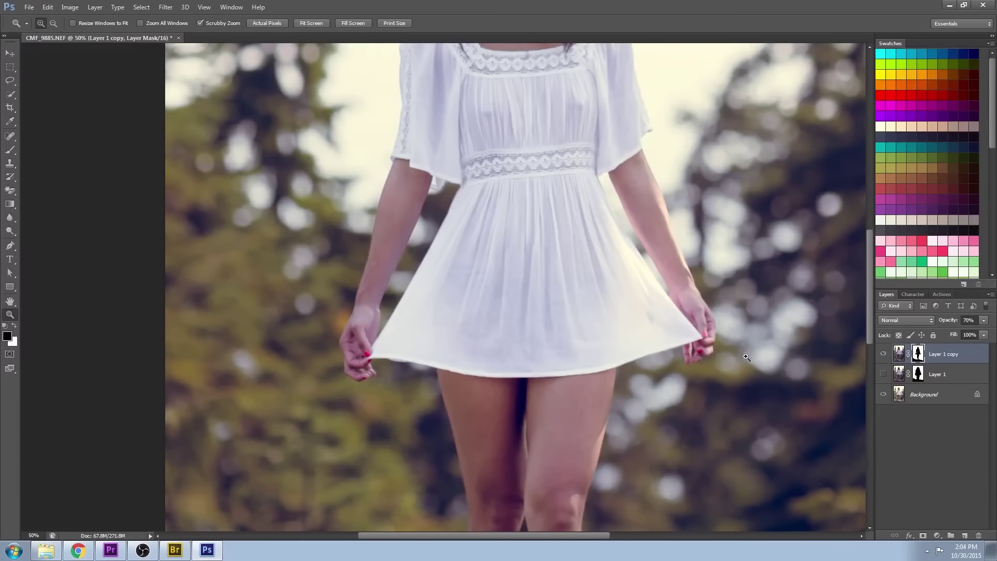
- Set Layer 1 copy's opacity to 100% and examine the blend on the full photo and around the sleeves
key("0")
key("ctrl+0")
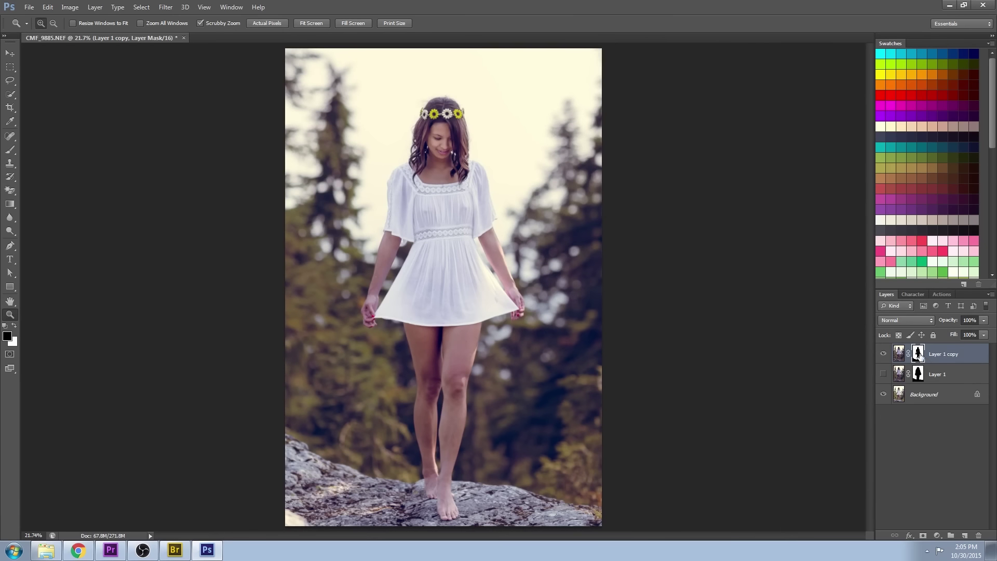
left_click(885, 354)
left_click(885, 354)
left_click_drag(487, 173, 547, 304)
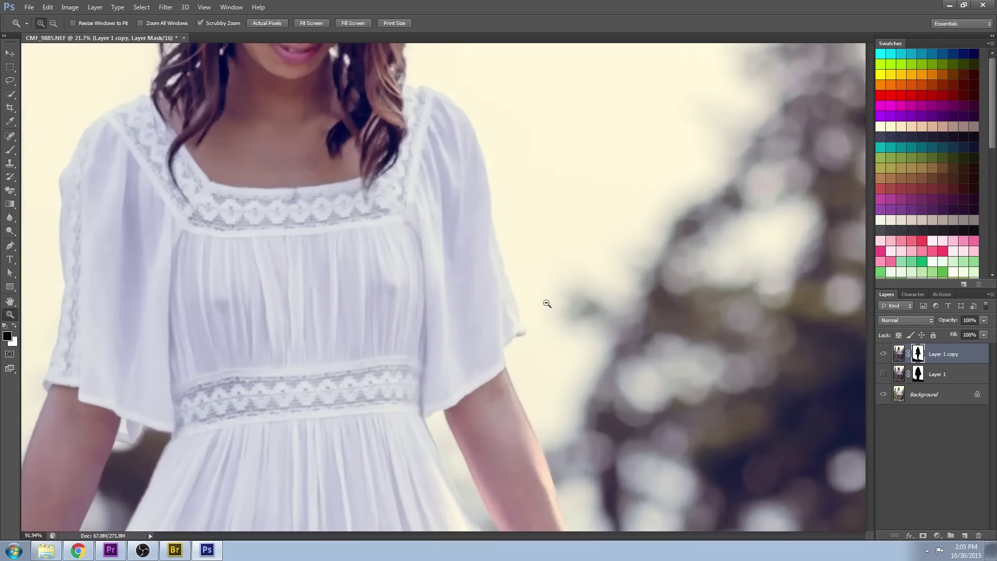
scroll(675, 332, "down", 3)
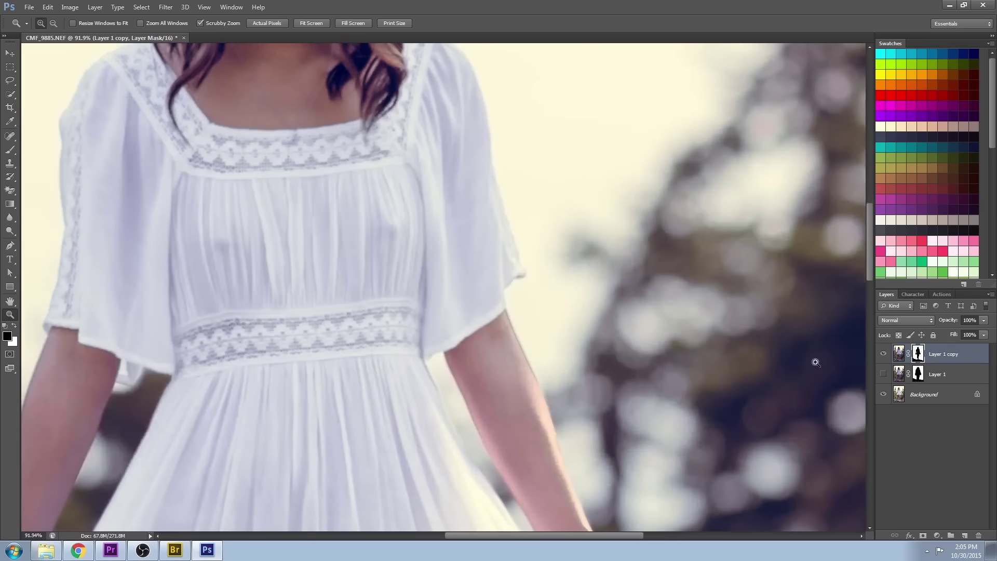
- Compare the Background alone with Layer 1 and Layer 1 copy around the dress and arms, leaving only Layer 1 copy shown above it
left_click(884, 354)
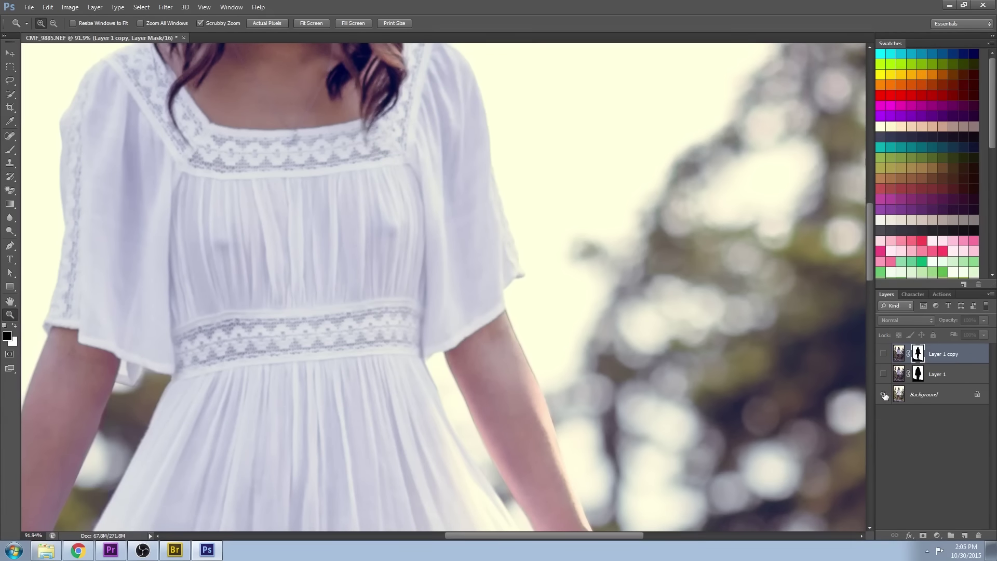
scroll(513, 347, "down", 2)
scroll(470, 439, "down", 3)
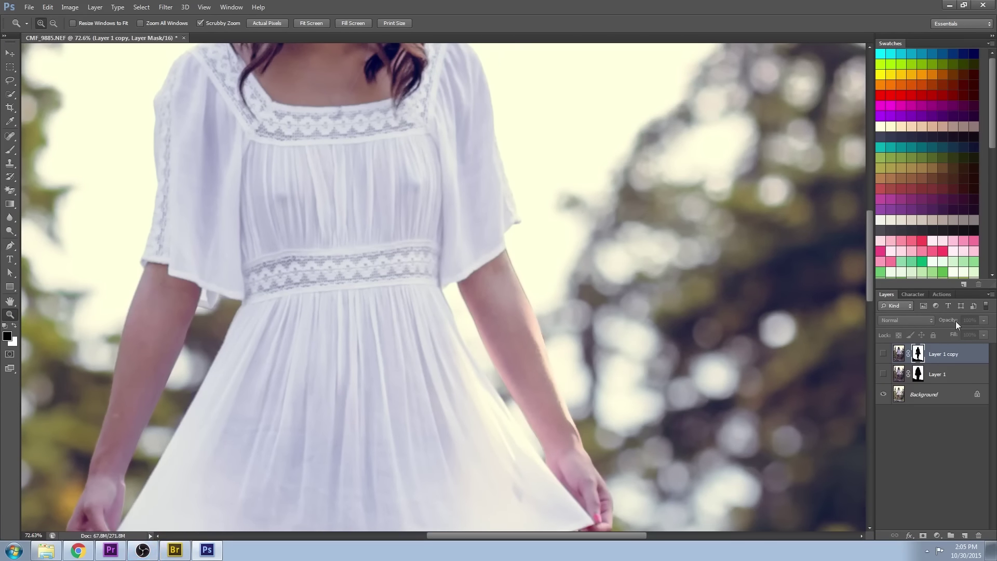
left_click(883, 375)
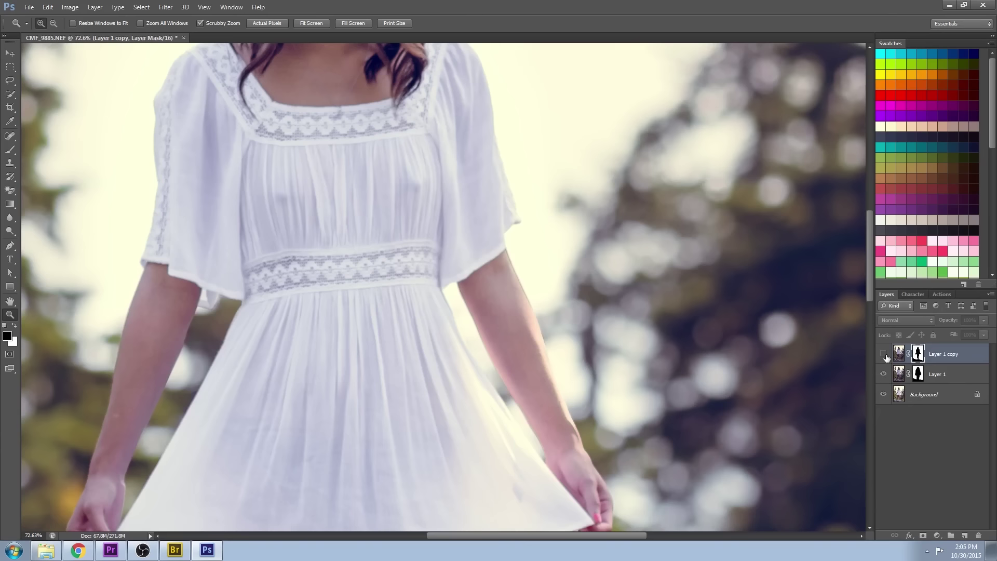
left_click(886, 354)
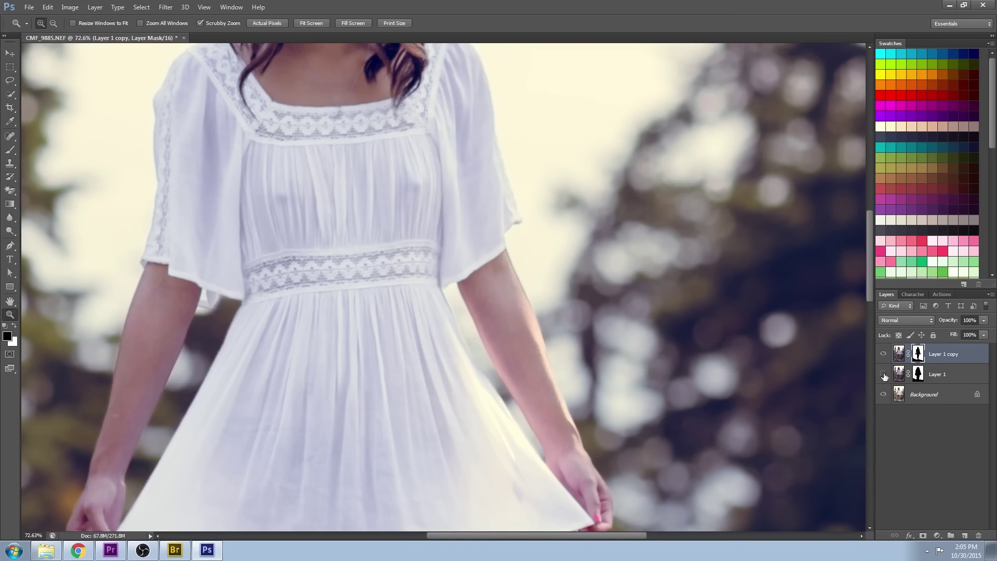
left_click_drag(830, 313, 673, 240)
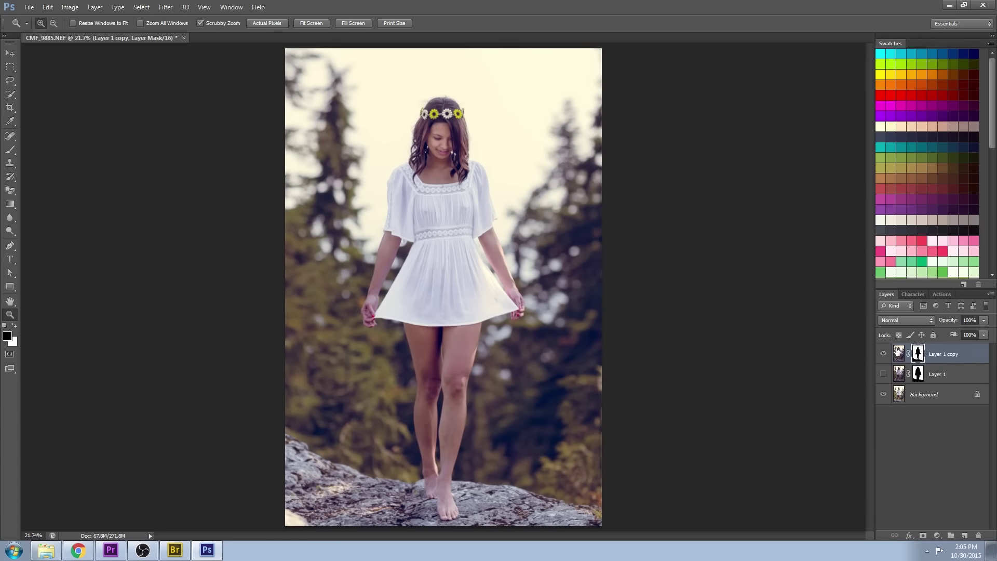
- Set Layer 1 copy's opacity to 75% and check the effect by toggling the layer's visibility
left_click(983, 320)
left_click_drag(992, 332, 978, 336)
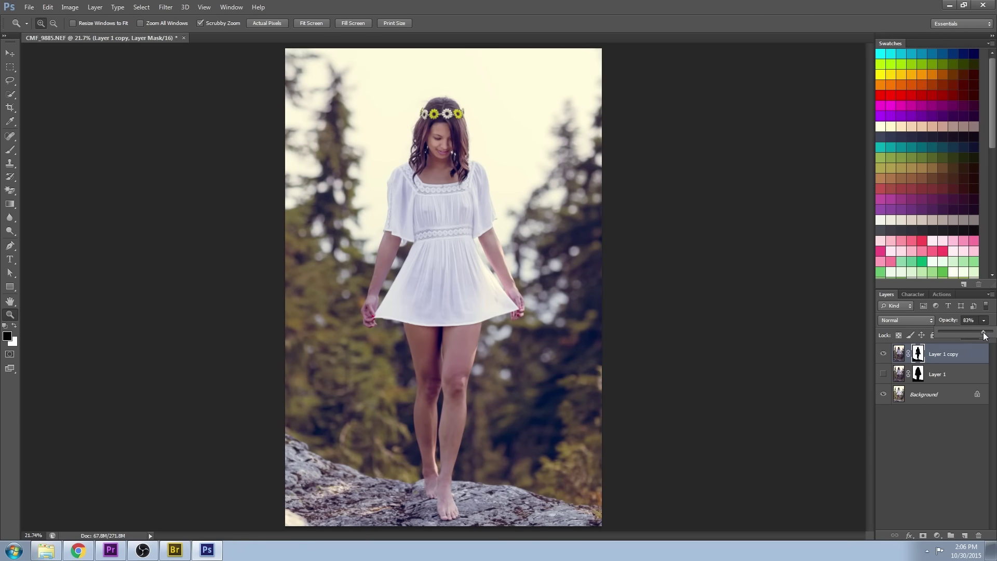
left_click(886, 355)
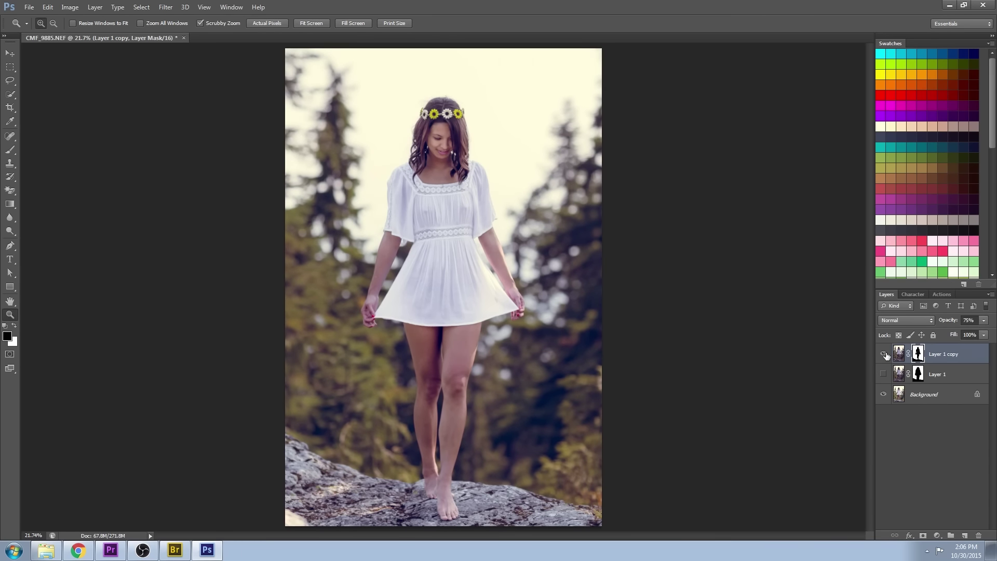
- Duplicate the Background layer, make the duplicate active and visible, and hide Layer 1 copy
left_click_drag(973, 533, 973, 534)
left_click(950, 361)
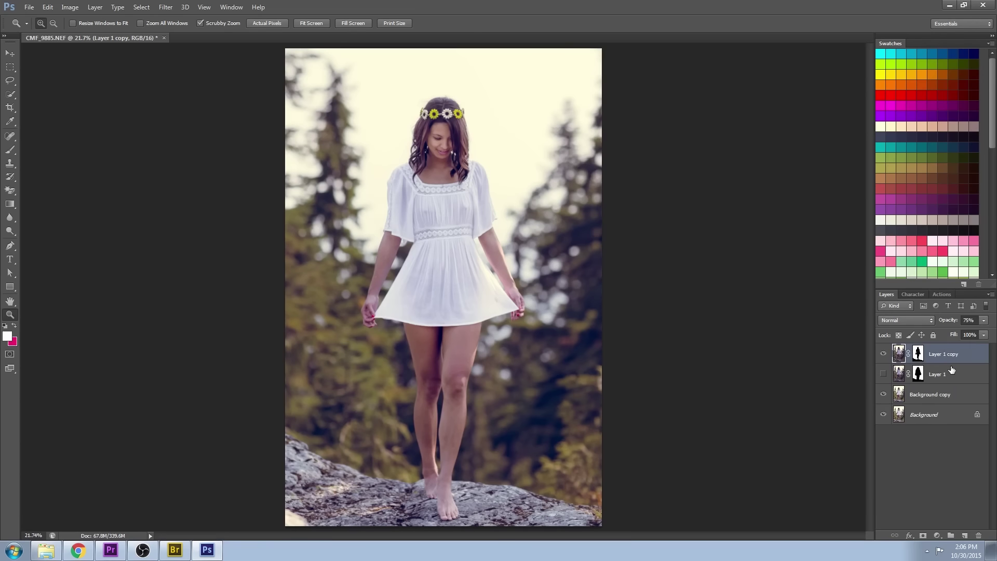
left_click(941, 396)
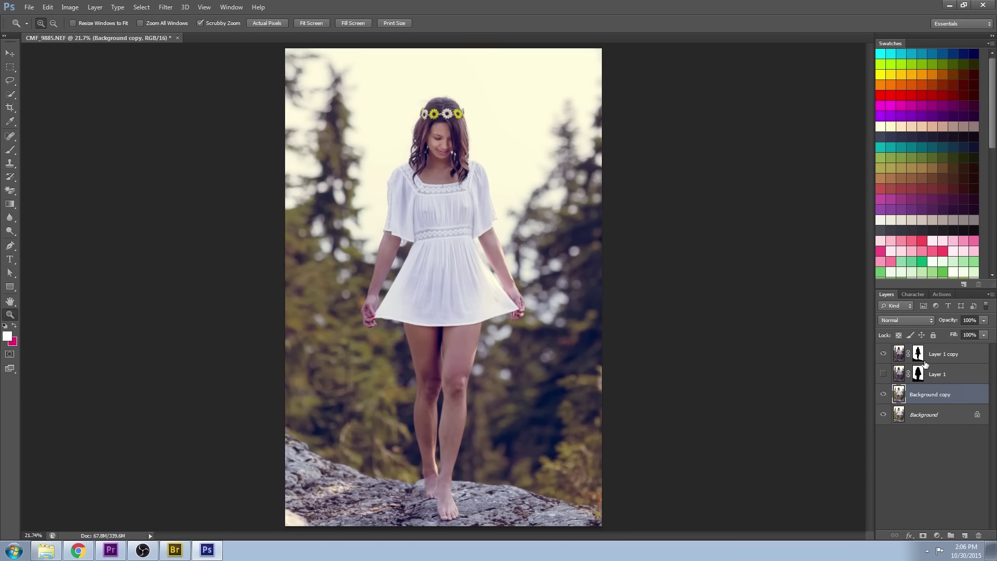
left_click(884, 395)
left_click(886, 355)
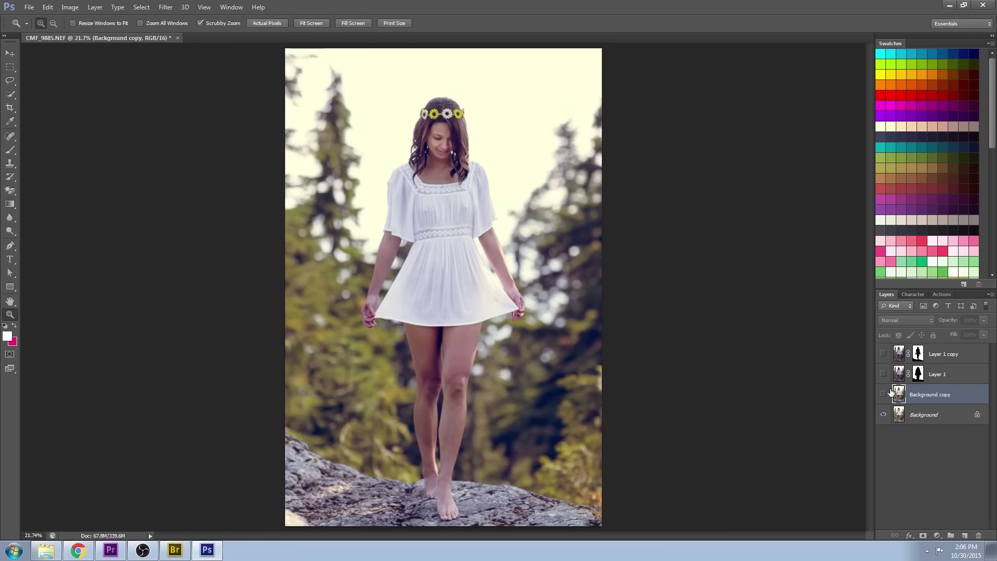
left_click(884, 396)
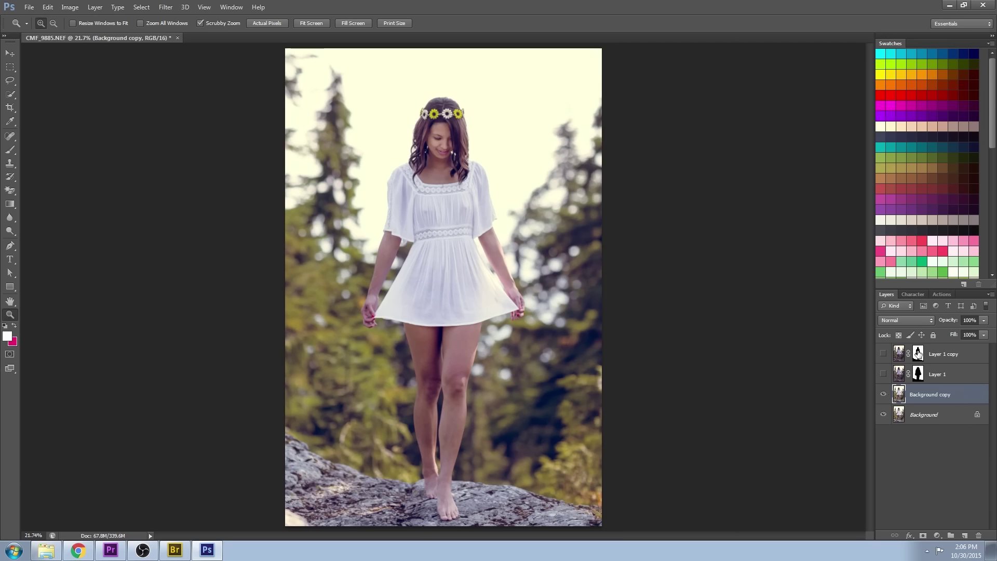
- Copy Layer 1 copy's mask onto the Background copy layer and toggle that layer's visibility to check it
left_click_drag(917, 353, 929, 397, "alt")
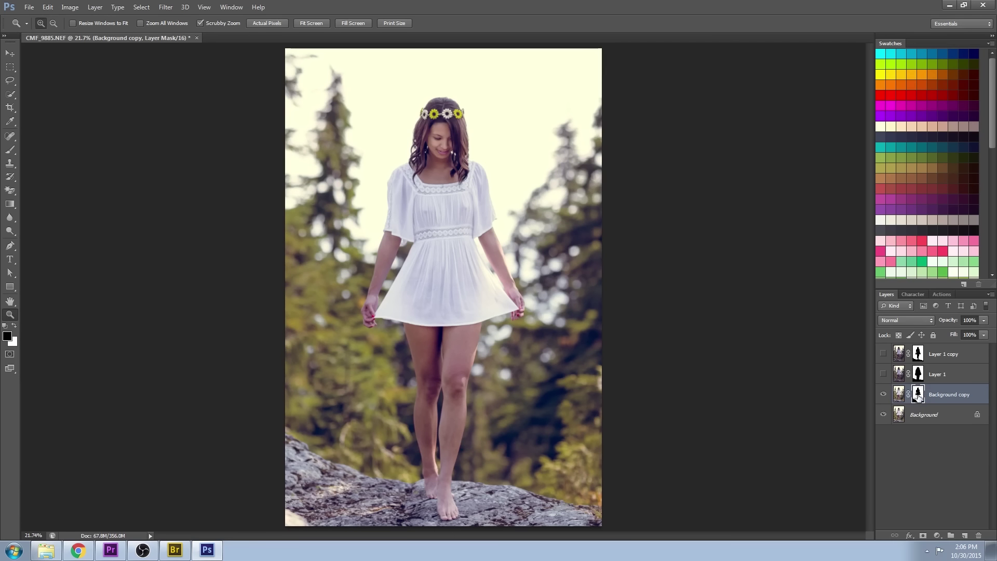
left_click(884, 394)
left_click(885, 394)
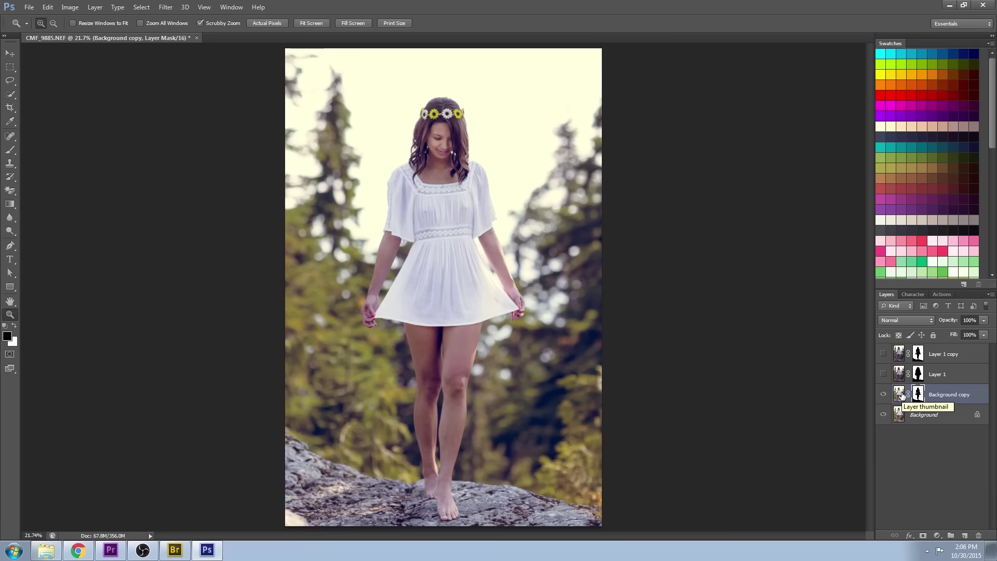
- Add a Curves adjustment above Background copy, lifting the midtones, moving the black point slightly inward and lowering the white point's output to 245
left_click(936, 536)
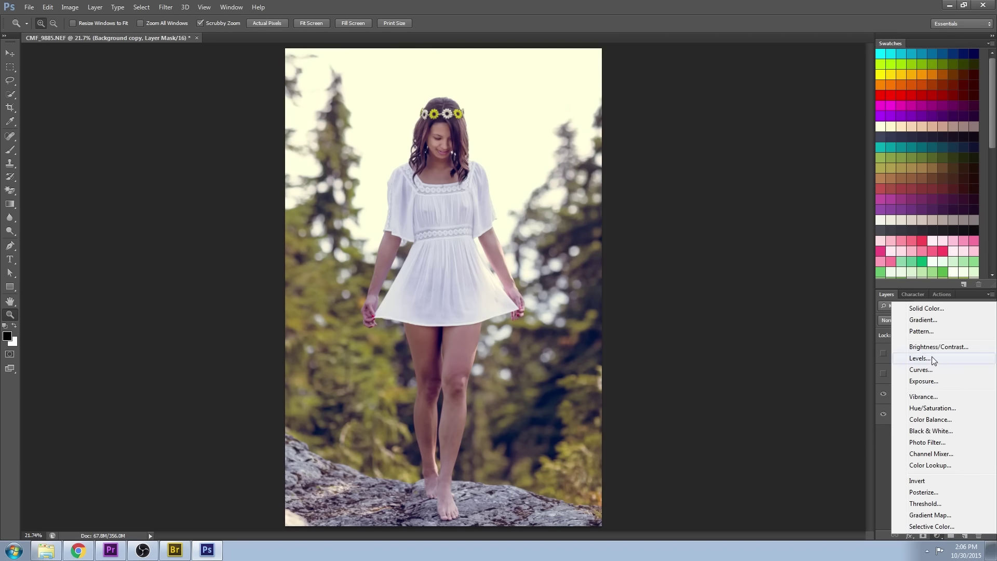
left_click(930, 370)
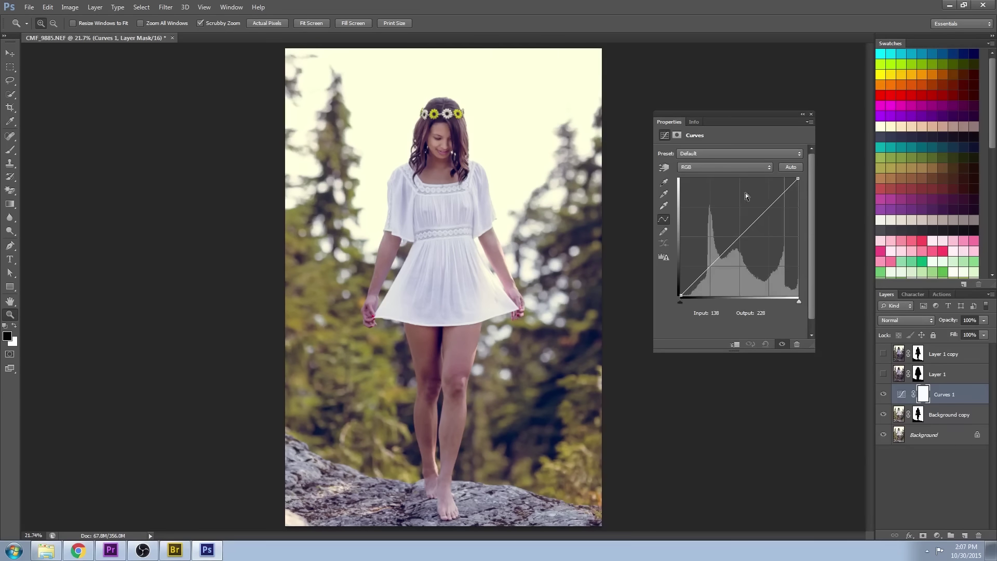
left_click_drag(742, 235, 734, 230)
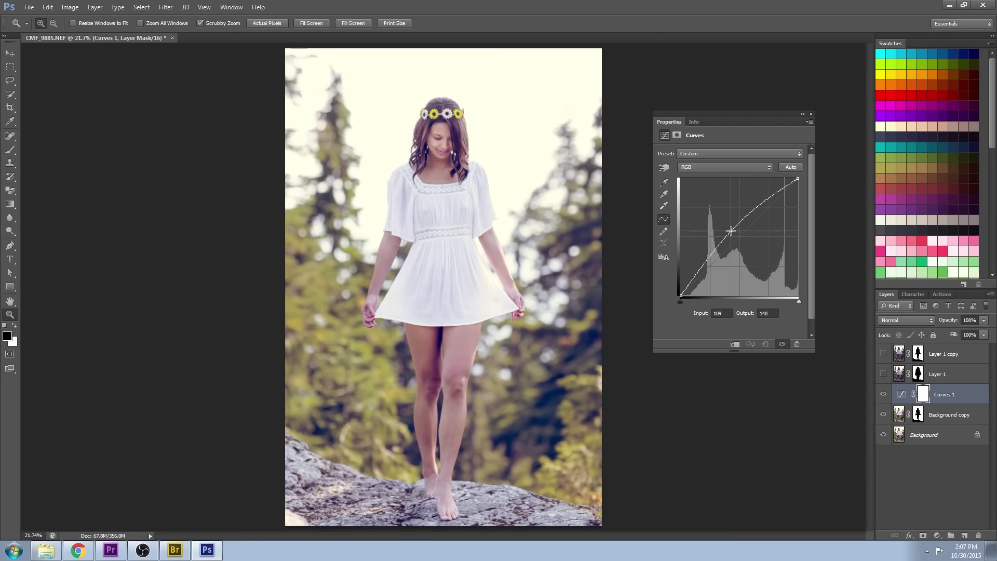
left_click_drag(680, 296, 687, 297)
left_click_drag(798, 179, 808, 183)
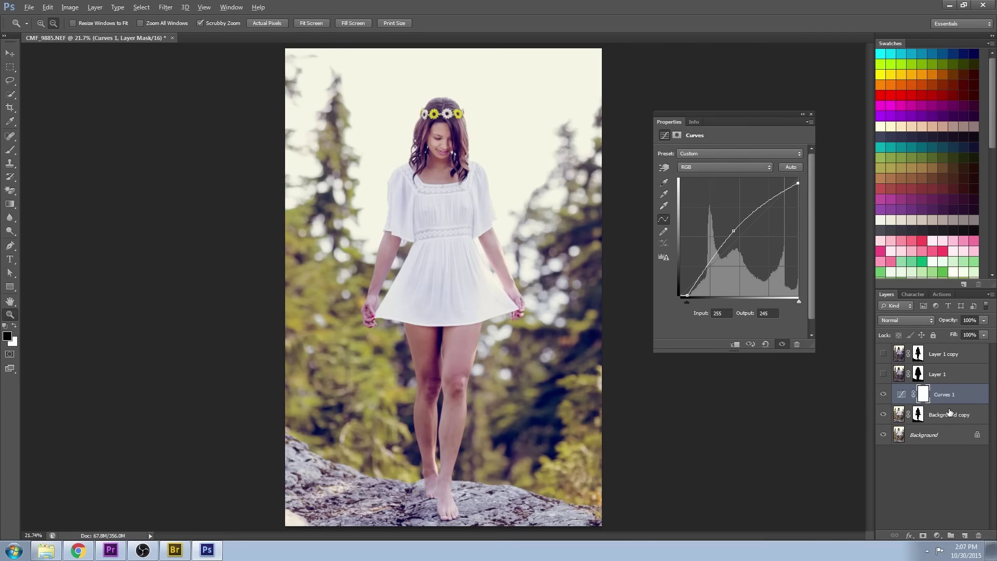
- Clip the Curves 1 adjustment to Background copy and make Background copy's mask active
left_click(946, 403, "alt")
left_click(918, 415)
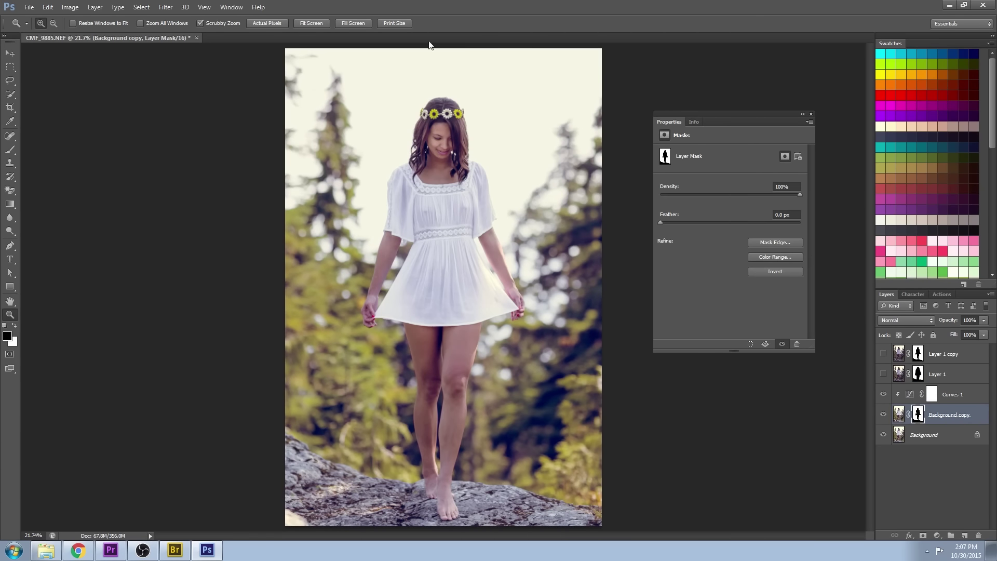
- Invert Background copy's layer mask, make Layer 1 copy visible, and toggle Curves 1 to check its effect on the model
left_click(70, 7)
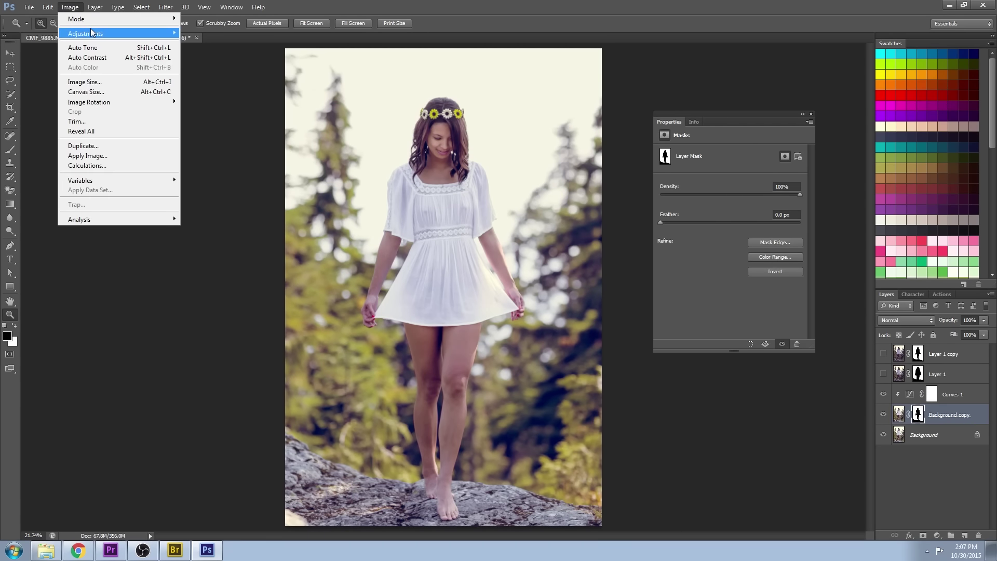
mouse_move(92, 33)
left_click(253, 157)
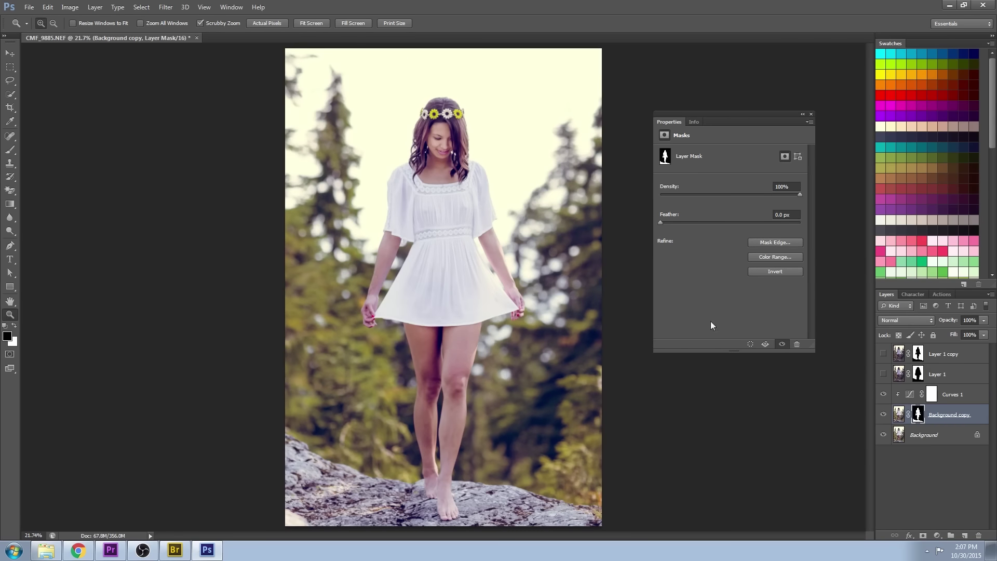
left_click(884, 396)
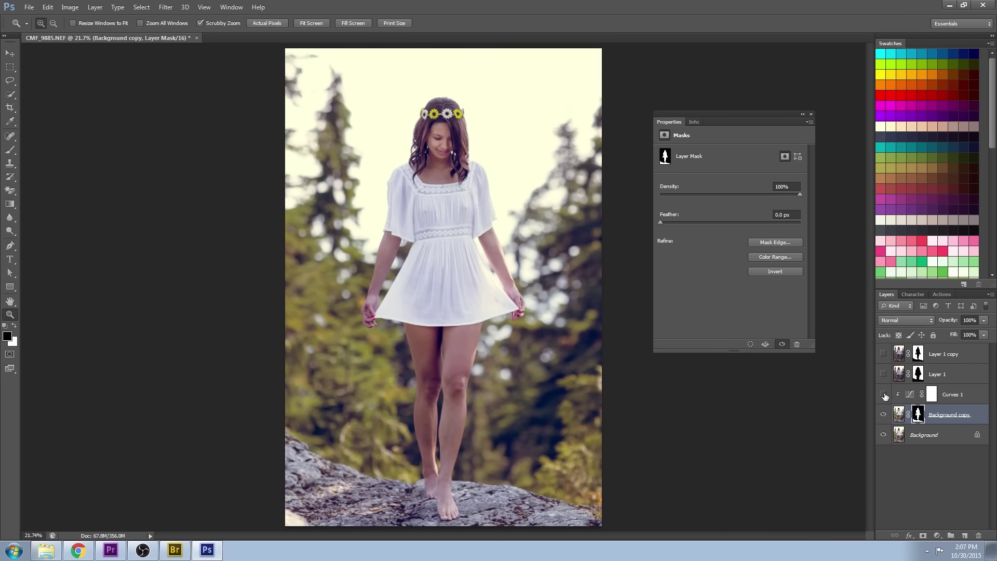
left_click(884, 395)
left_click(883, 354)
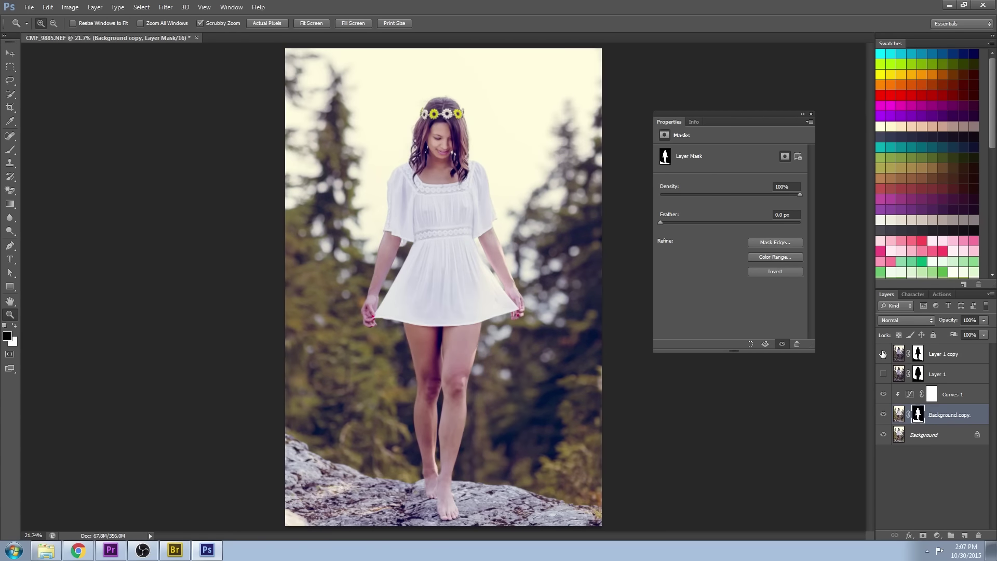
left_click(884, 395)
left_click(884, 395)
- Reshape the Curves 1 curve for more contrast, raising the highlight end and pulling the shadows and midtones down
left_click(910, 396)
left_click_drag(734, 237, 734, 237)
left_click_drag(798, 183, 802, 170)
left_click_drag(687, 295, 677, 320)
left_click_drag(733, 236, 721, 261)
left_click(739, 237)
left_click_drag(773, 198, 752, 222)
left_click(811, 114)
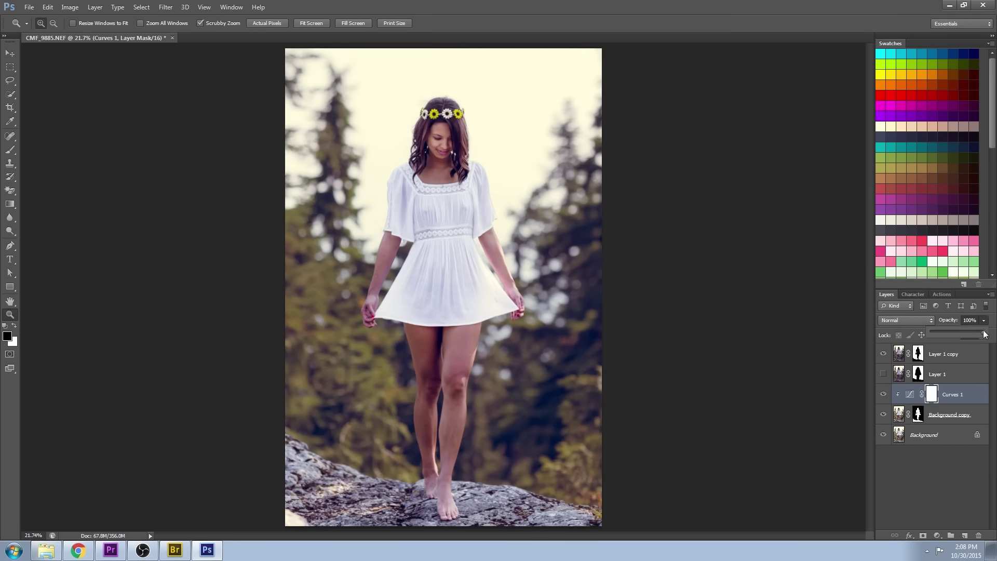
- Reduce the Curves 1 layer's opacity to 49% and toggle its visibility to compare the effect
left_click_drag(936, 336, 957, 323)
left_click(547, 341, "alt")
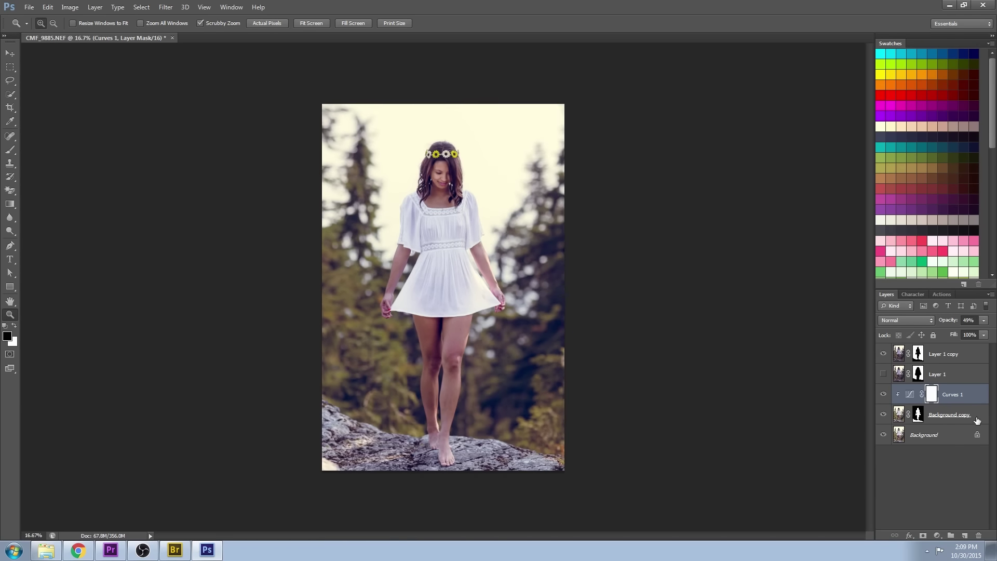
left_click(882, 394)
left_click(882, 393)
- Duplicate all layers from Background through Layer 1 copy and merge the duplicates into a single layer
left_click(944, 436)
left_click(953, 356, "shift")
left_click_drag(946, 439, 963, 534)
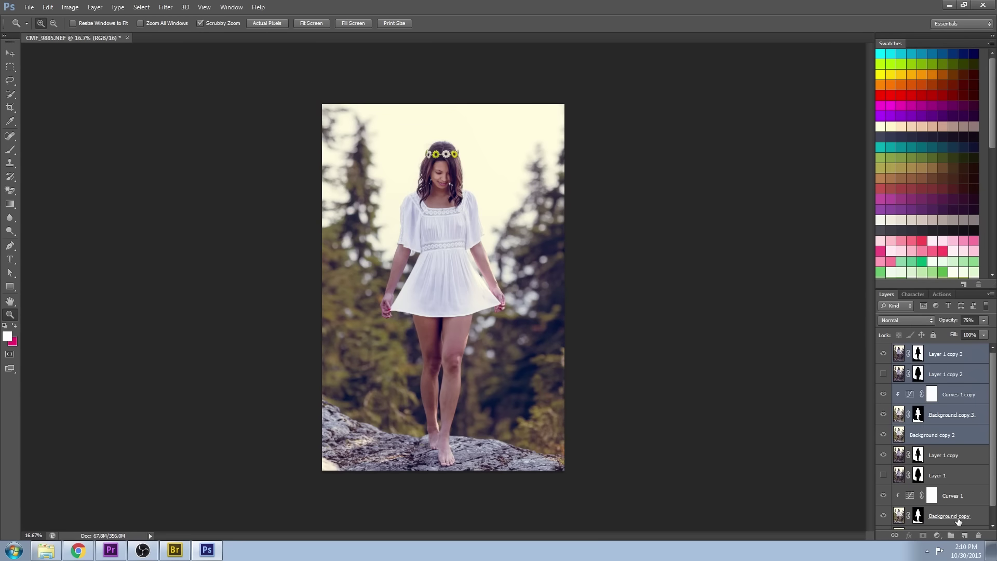
key("ctrl+e")
- Rename the combined layer as merged, and compare it with Background alone by hiding the layers between them
double_click(935, 354)
type("merged")
key("Return")
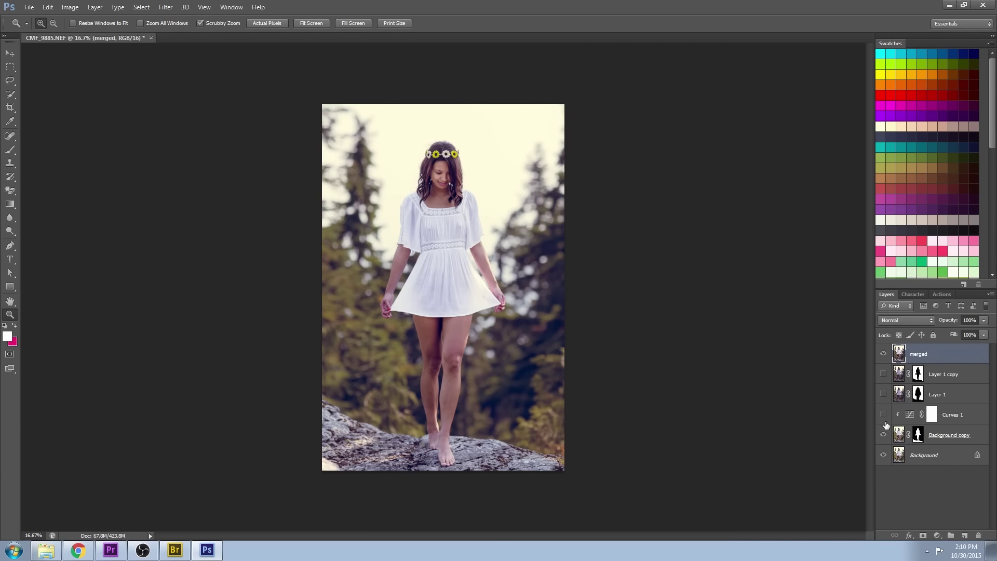
left_click(883, 354)
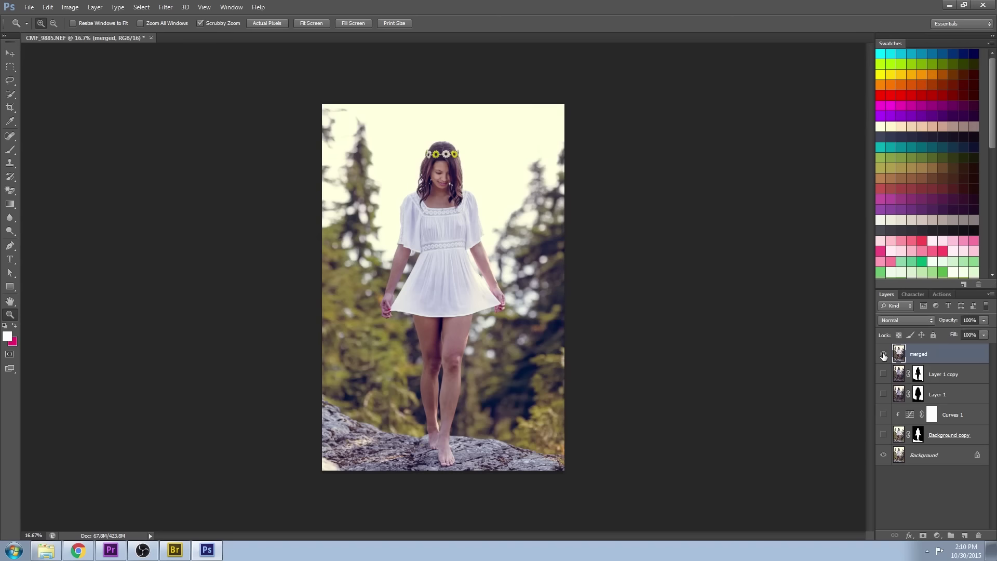
left_click(883, 354)
- Set the Spot Healing Brush to size 10 and check the model's face, chest and arm for blemishes on the merged layer
left_click_drag(434, 152, 508, 235)
left_click_drag(545, 364, 559, 378)
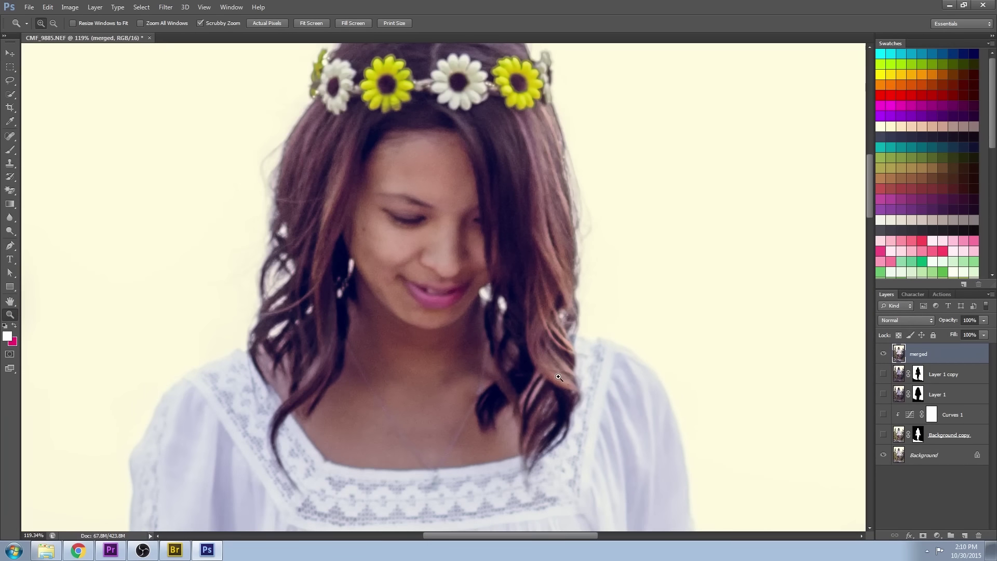
left_click(10, 136)
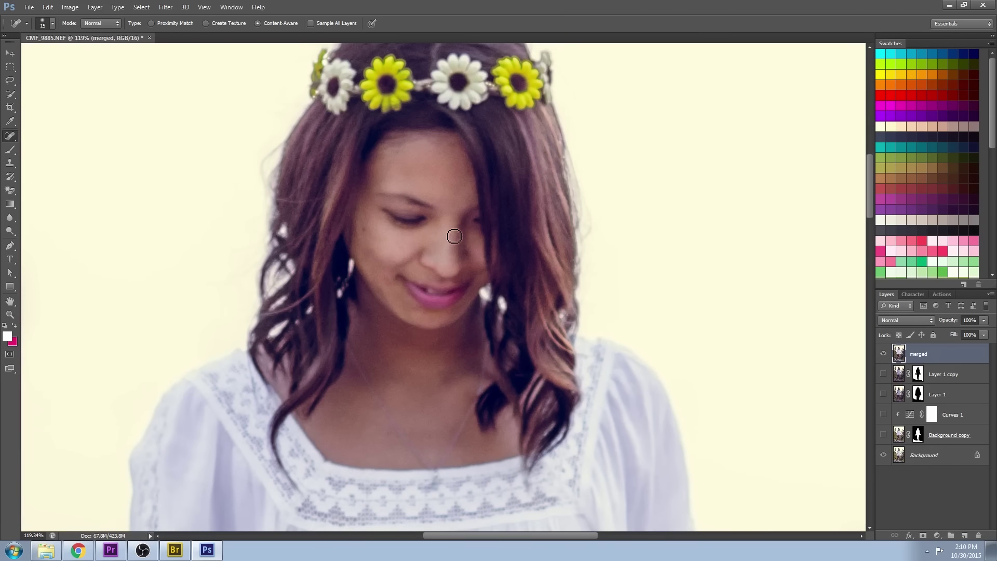
key("[")
key("[")
key("[")
left_click_drag(395, 443, 405, 377)
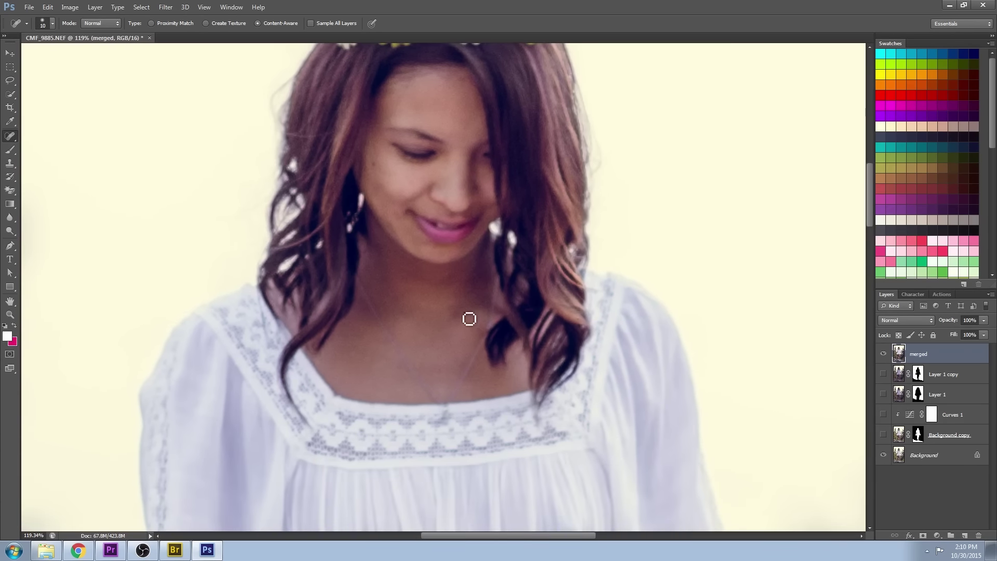
scroll(503, 363, "down", 5)
scroll(296, 349, "left", 1)
scroll(296, 349, "down", 3)
scroll(296, 349, "left", 2)
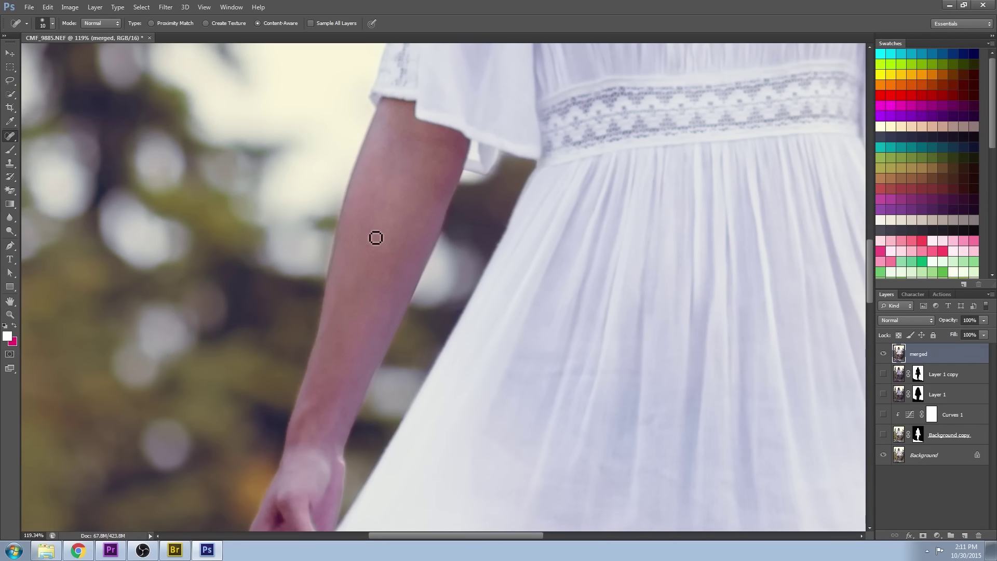
- Heal the small blemish just above the knee of the model's front leg on the merged layer
scroll(364, 260, "down", 3)
scroll(364, 259, "left", 1)
scroll(659, 171, "down", 4)
scroll(659, 171, "right", 2)
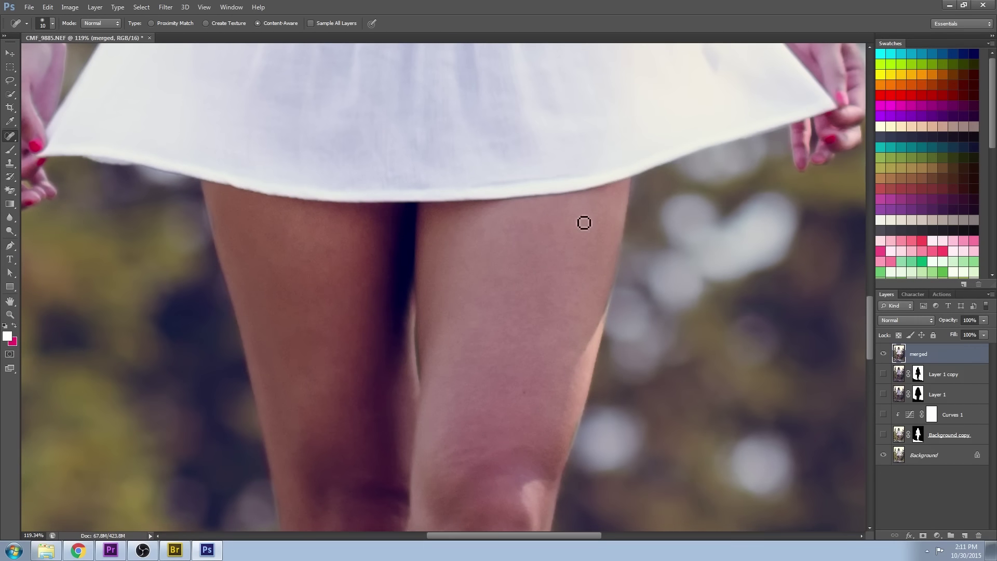
scroll(577, 223, "down", 3)
left_click_drag(463, 345, 464, 345)
scroll(543, 262, "down", 3)
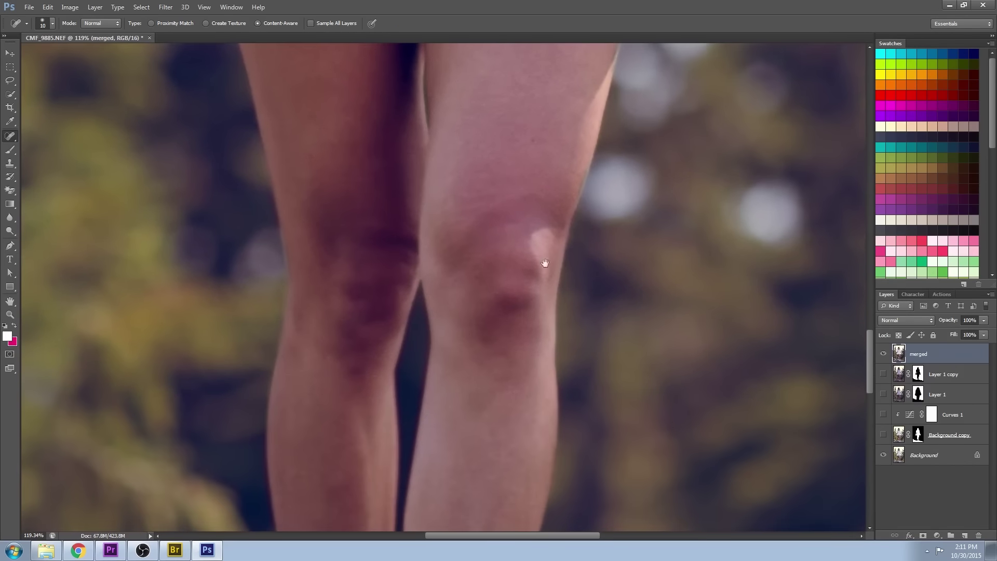
- Heal the small blemish on the front leg's shin and check the rest of both legs
scroll(521, 231, "down", 3)
scroll(553, 306, "down", 6)
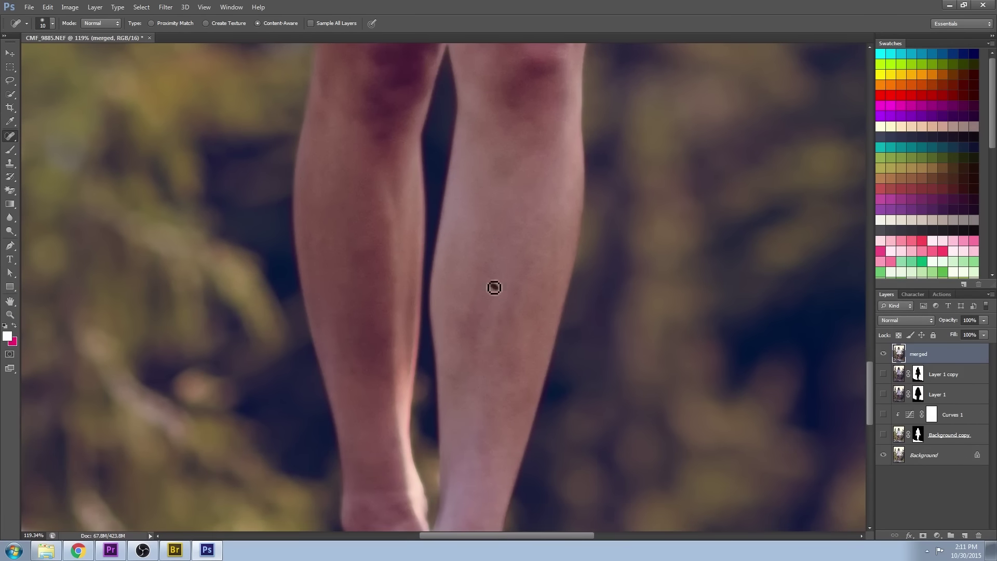
left_click_drag(476, 390, 470, 395)
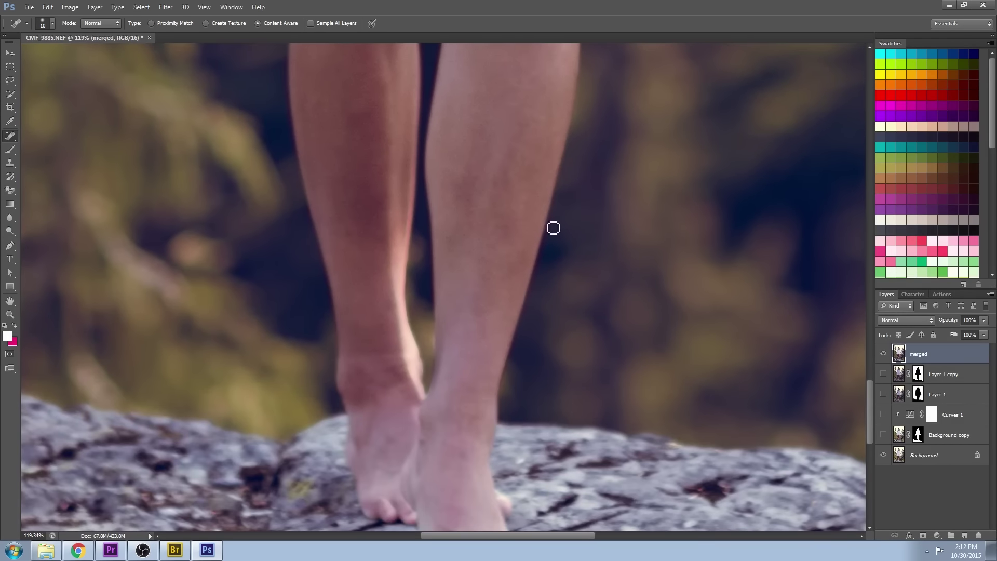
scroll(370, 303, "left", 3)
scroll(326, 258, "up", 3)
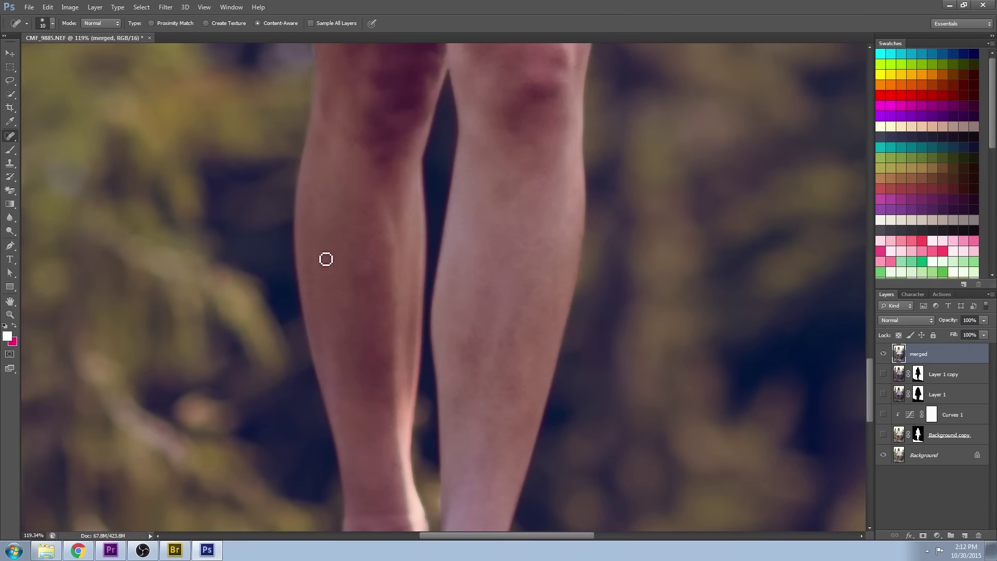
scroll(320, 432, "up", 5)
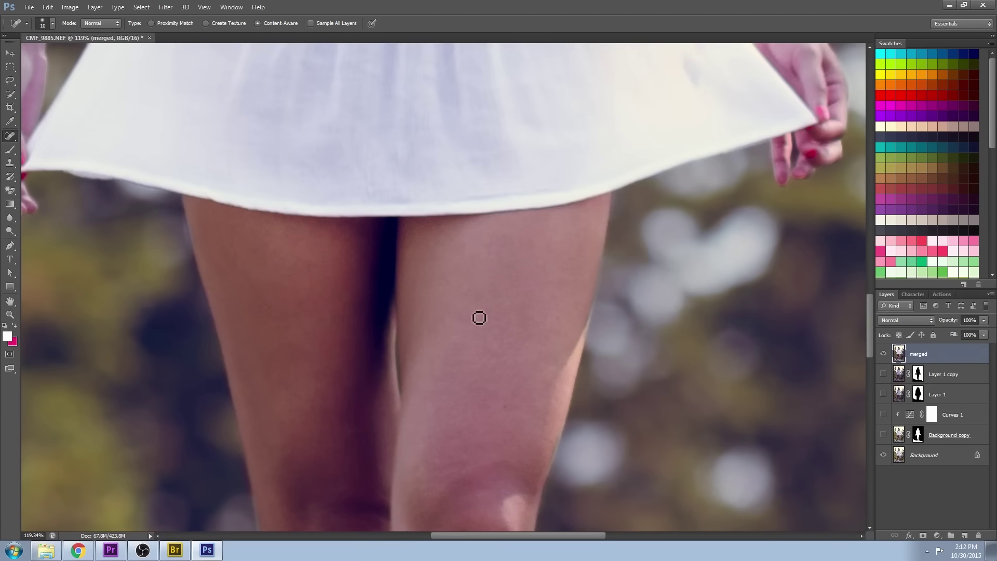
left_click(13, 316)
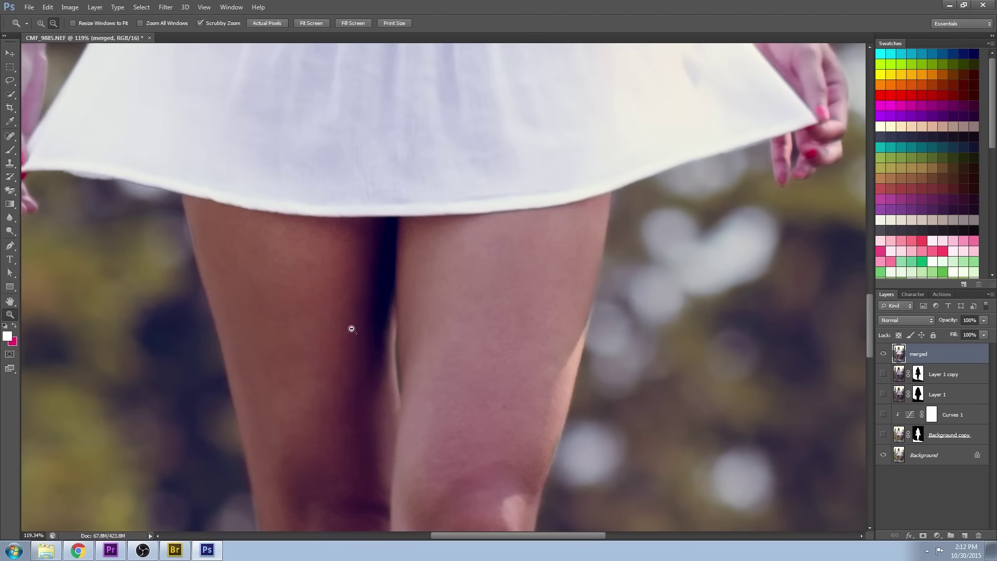
left_click_drag(351, 329, 347, 376)
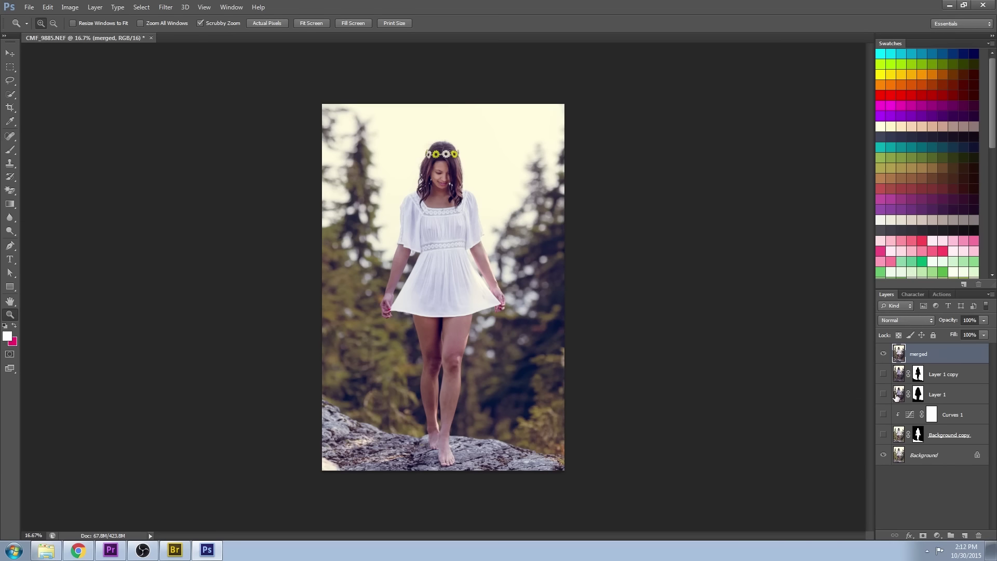